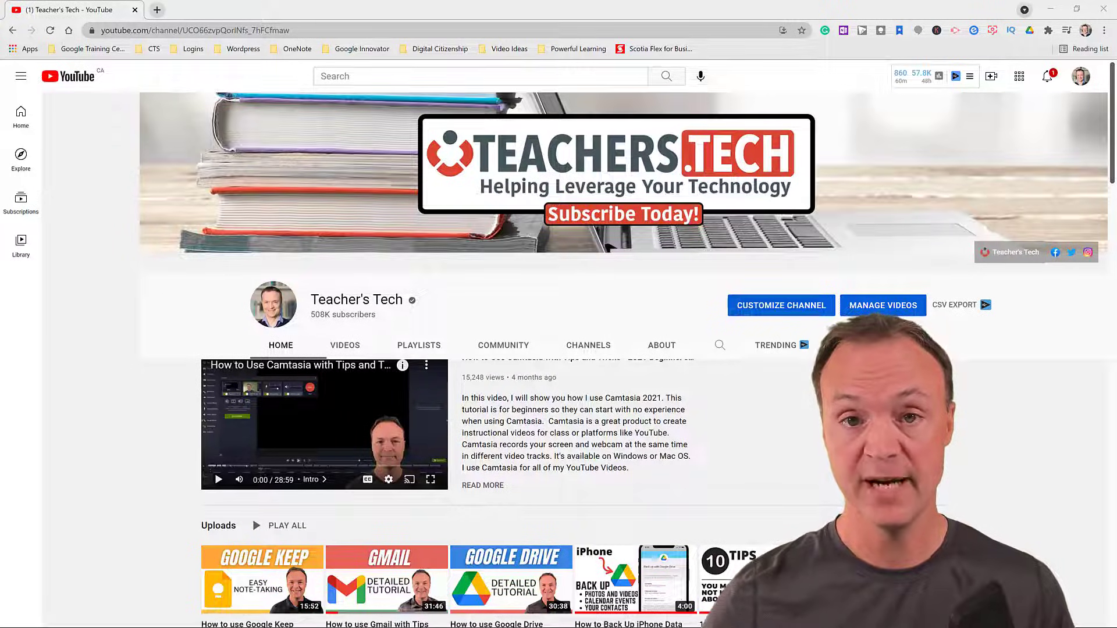
Open YouTube Studio from the channel account and show the list of uploaded videos.
{"action": "mouse_move", "coordinate": [928, 139]}
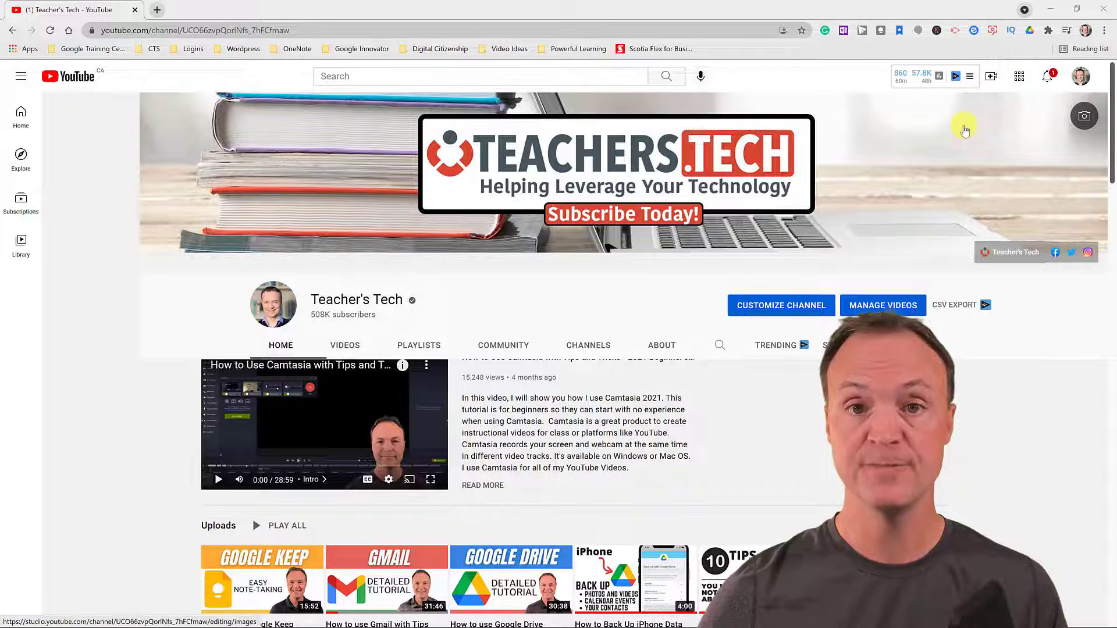
{"action": "left_click", "coordinate": [1080, 85]}
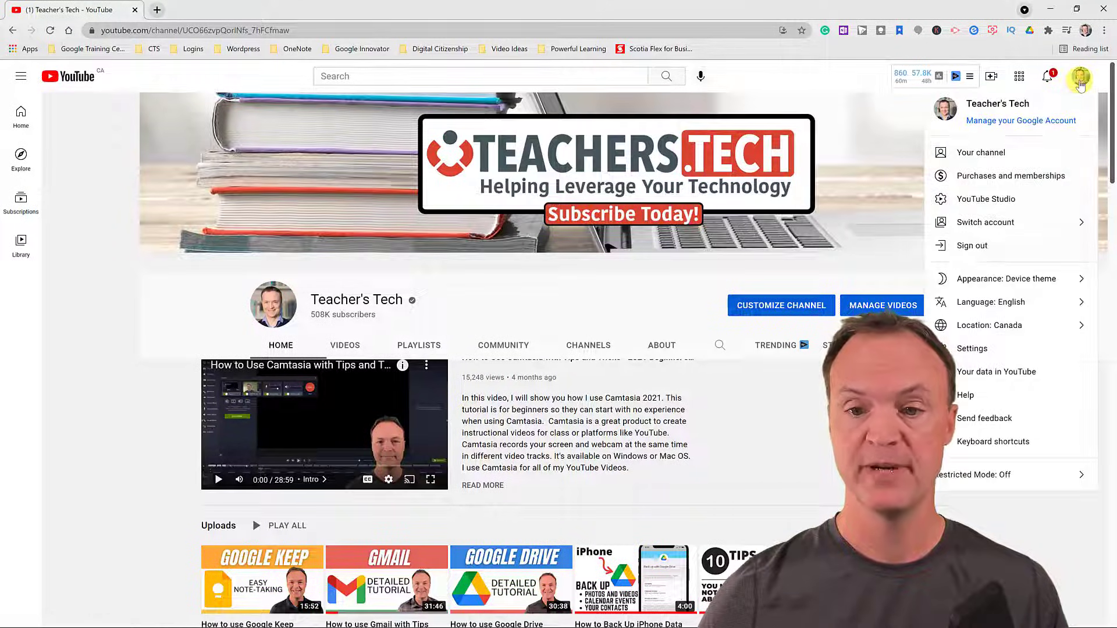
{"action": "left_click", "coordinate": [983, 201]}
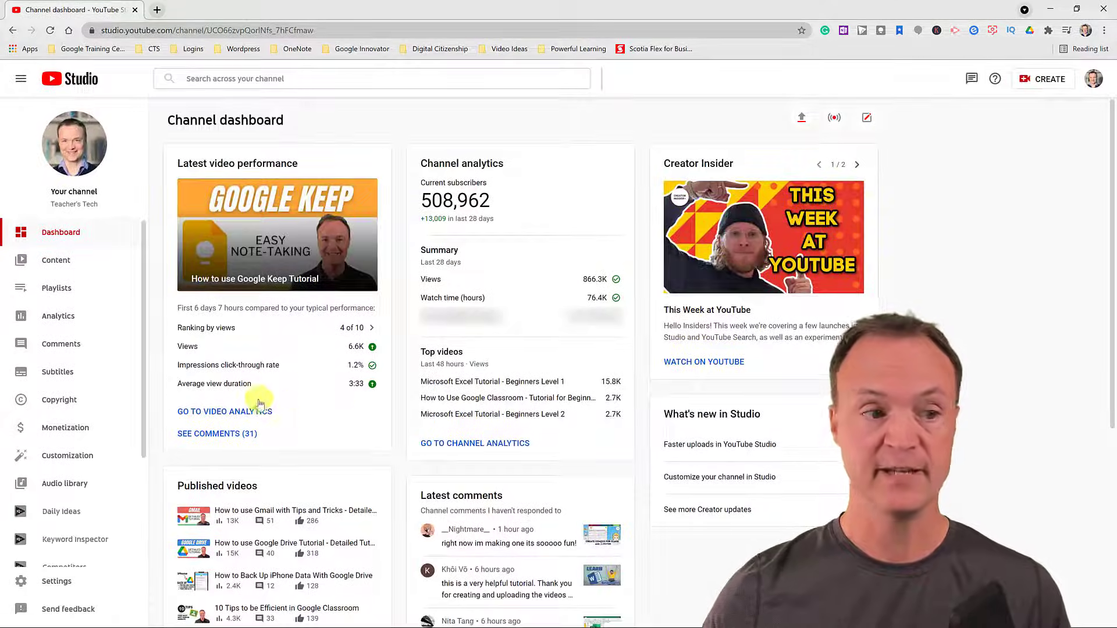
{"action": "left_click", "coordinate": [80, 265]}
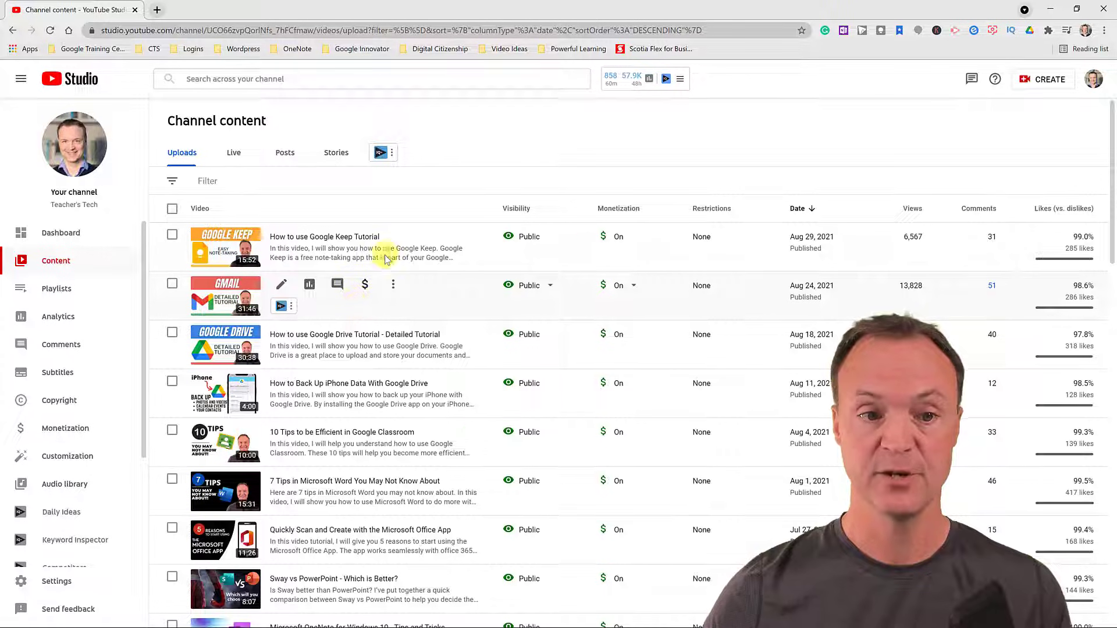
Find the uploaded video "How to Remove a Background from an Image" and open it in the video editor.
{"action": "scroll", "coordinate": [412, 297], "scroll_direction": "down", "scroll_amount": 6}
{"action": "scroll", "coordinate": [412, 344], "scroll_direction": "down", "scroll_amount": 12}
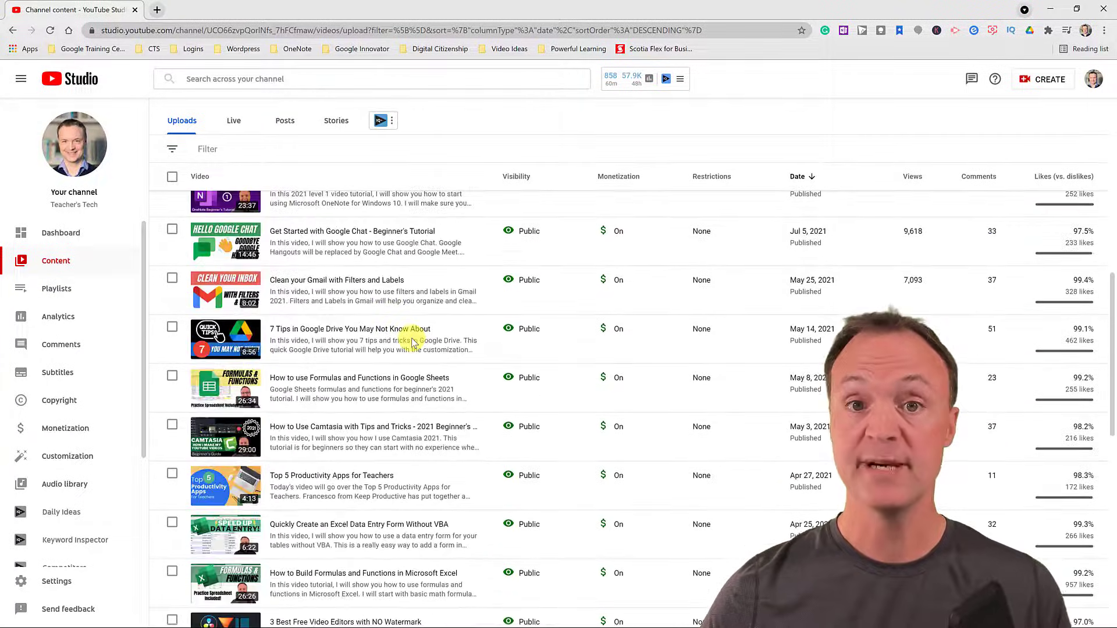
{"action": "scroll", "coordinate": [410, 355], "scroll_direction": "down", "scroll_amount": 2}
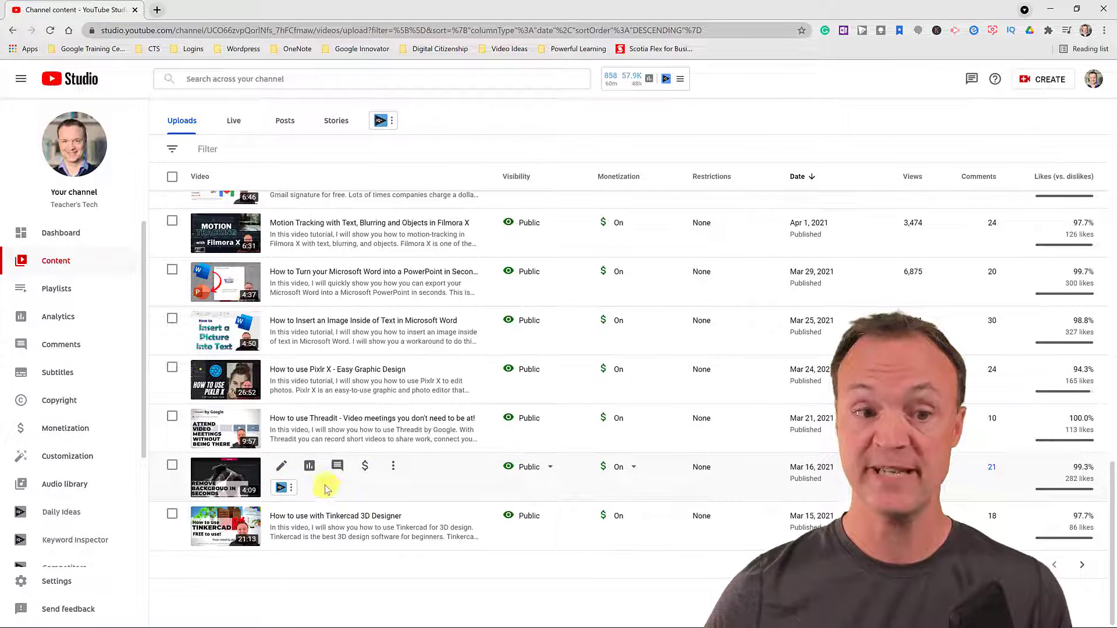
{"action": "left_click", "coordinate": [281, 468]}
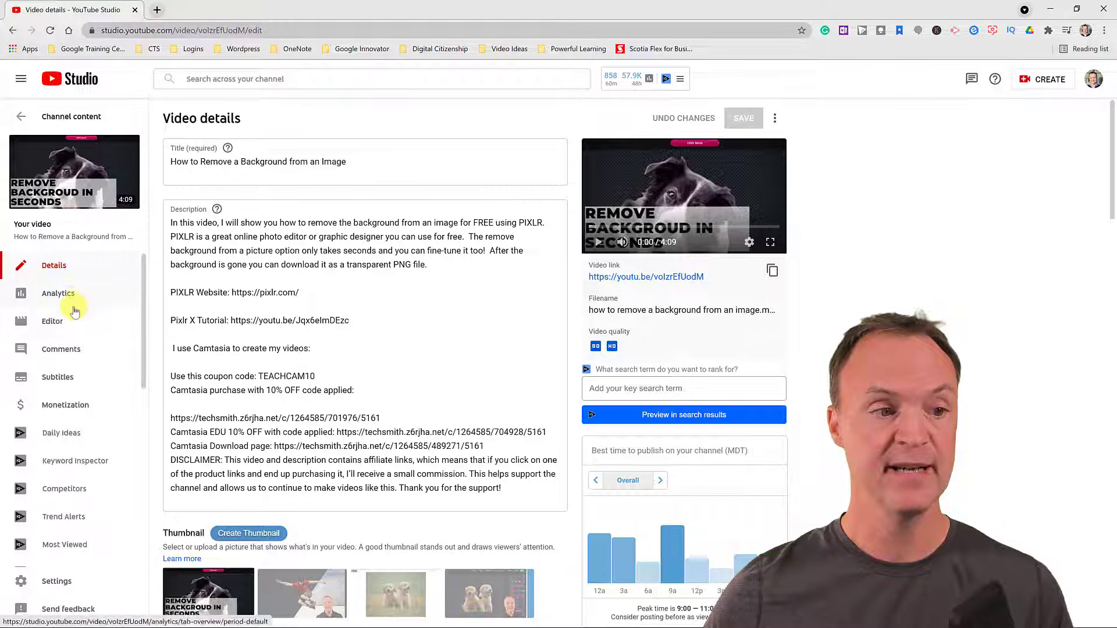
{"action": "left_click", "coordinate": [67, 324]}
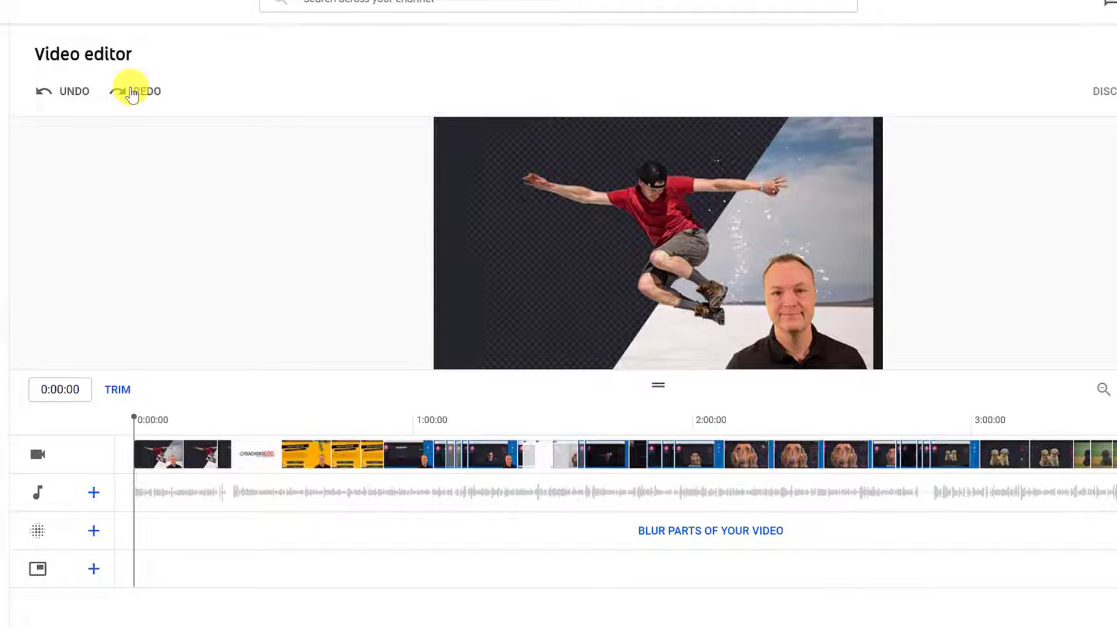
Play and pause the preview briefly and examine its volume control and playback speed options.
{"action": "mouse_move", "coordinate": [456, 361]}
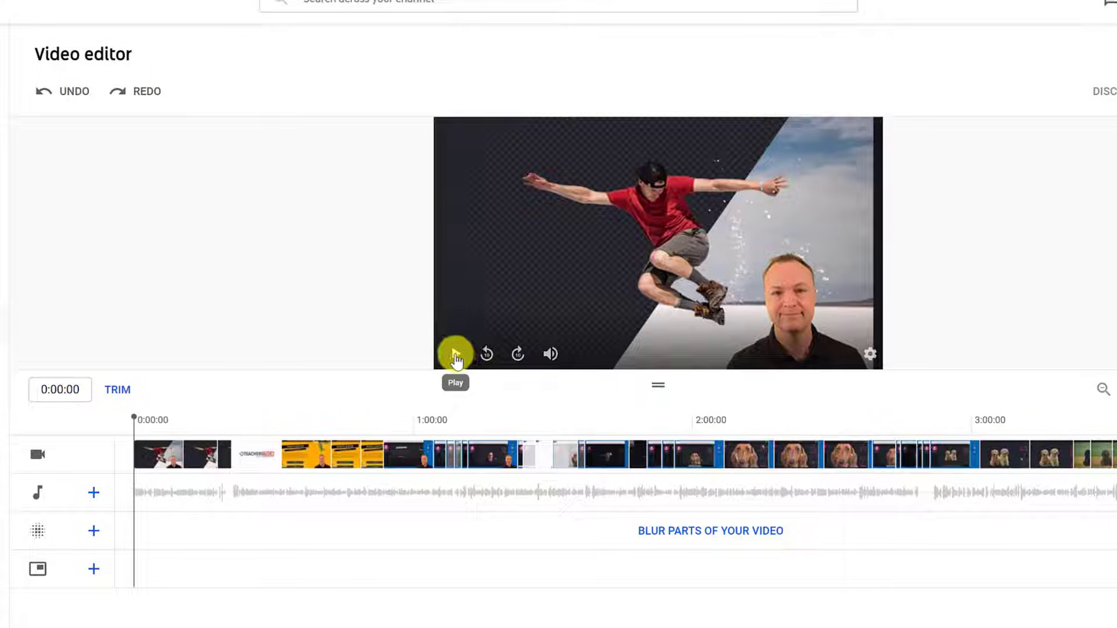
{"action": "left_click", "coordinate": [455, 355]}
{"action": "left_click", "coordinate": [455, 355]}
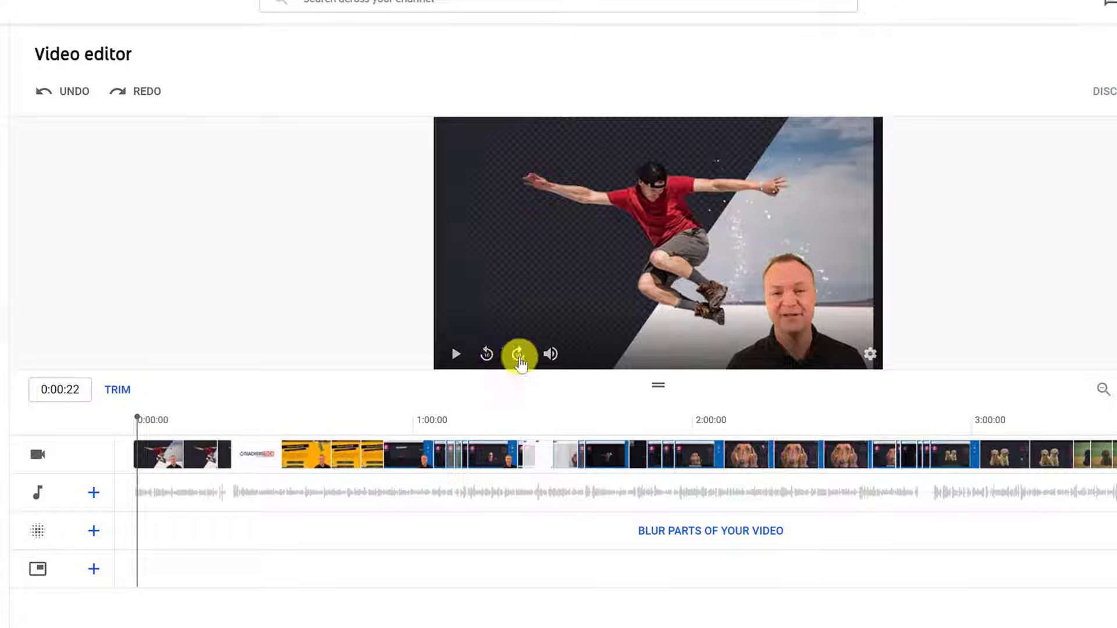
{"action": "mouse_move", "coordinate": [547, 361]}
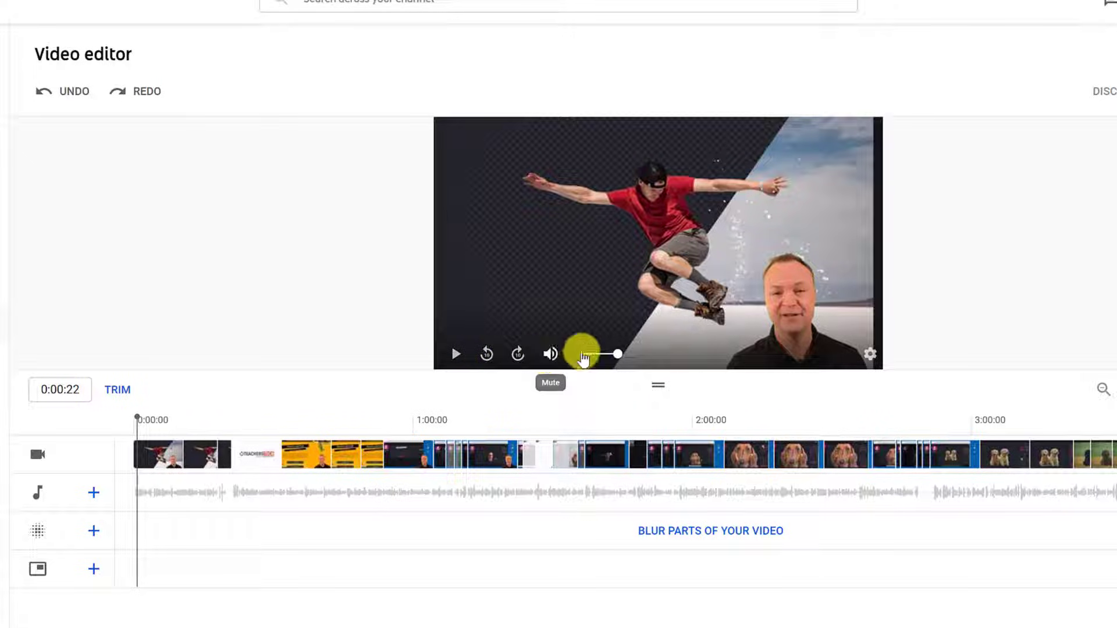
{"action": "left_click", "coordinate": [870, 354]}
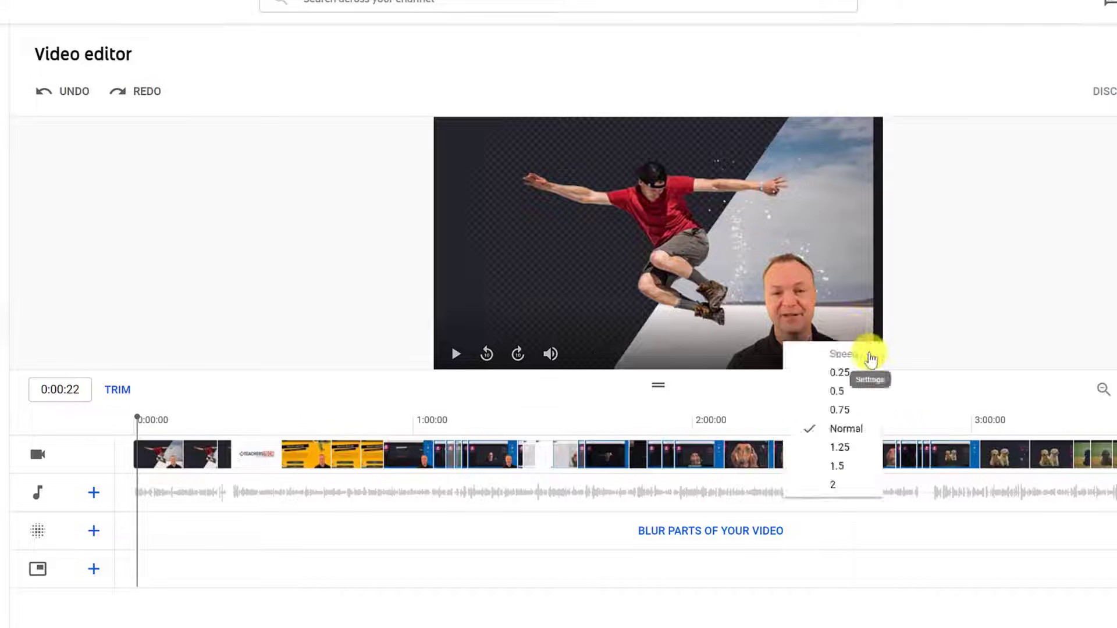
{"action": "left_click", "coordinate": [919, 355]}
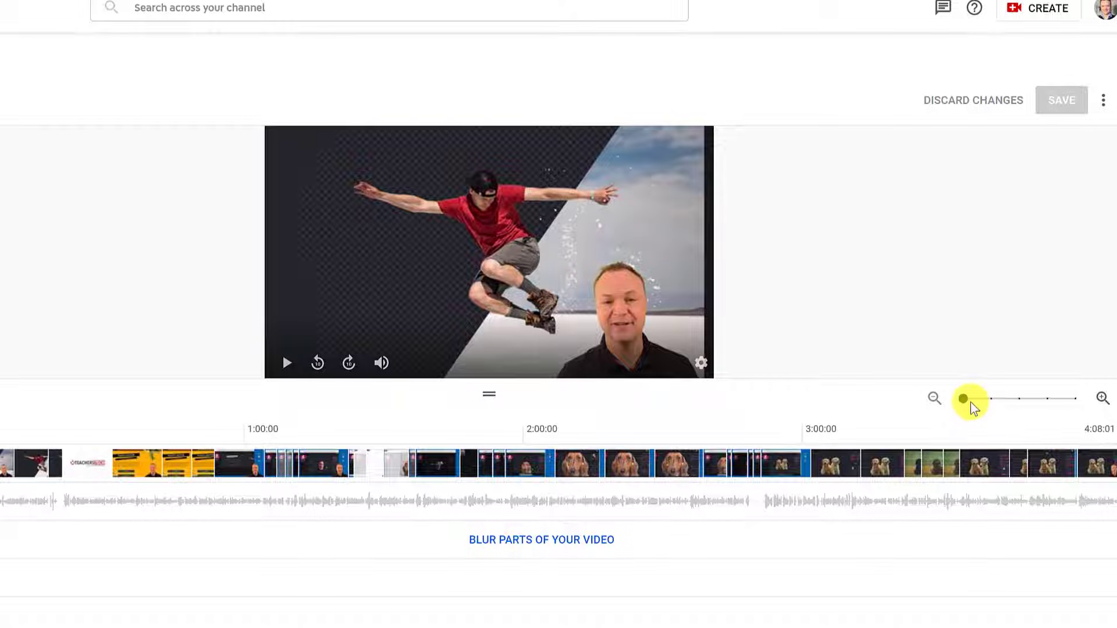
Zoom the editor timeline in for finer detail and back out to the full video length.
{"action": "left_click", "coordinate": [991, 399]}
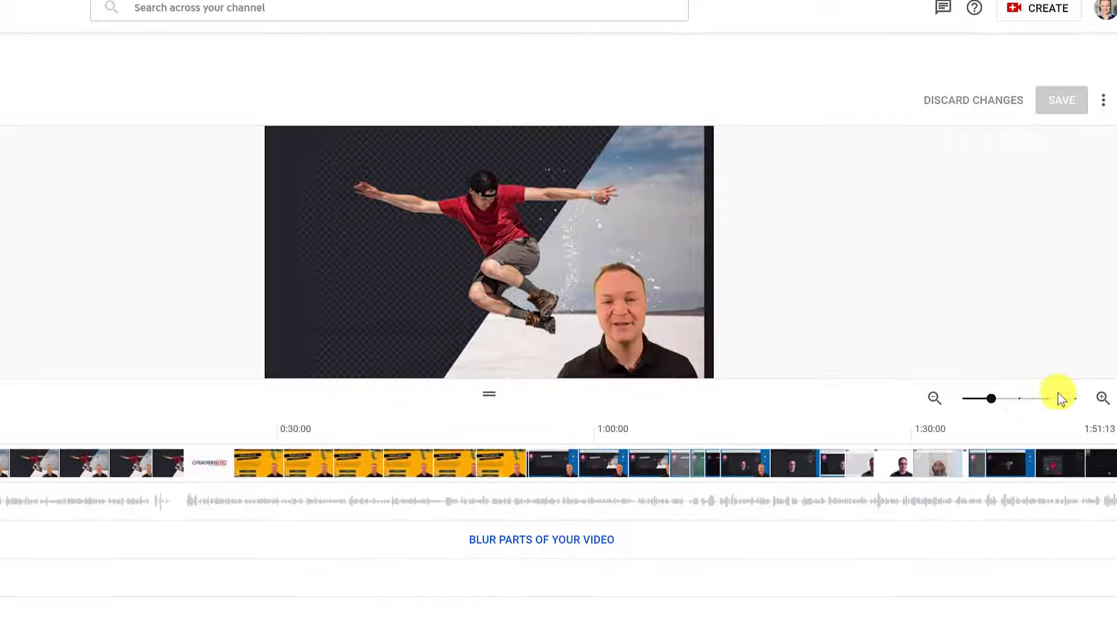
{"action": "left_click", "coordinate": [1101, 399]}
{"action": "left_click", "coordinate": [1102, 399]}
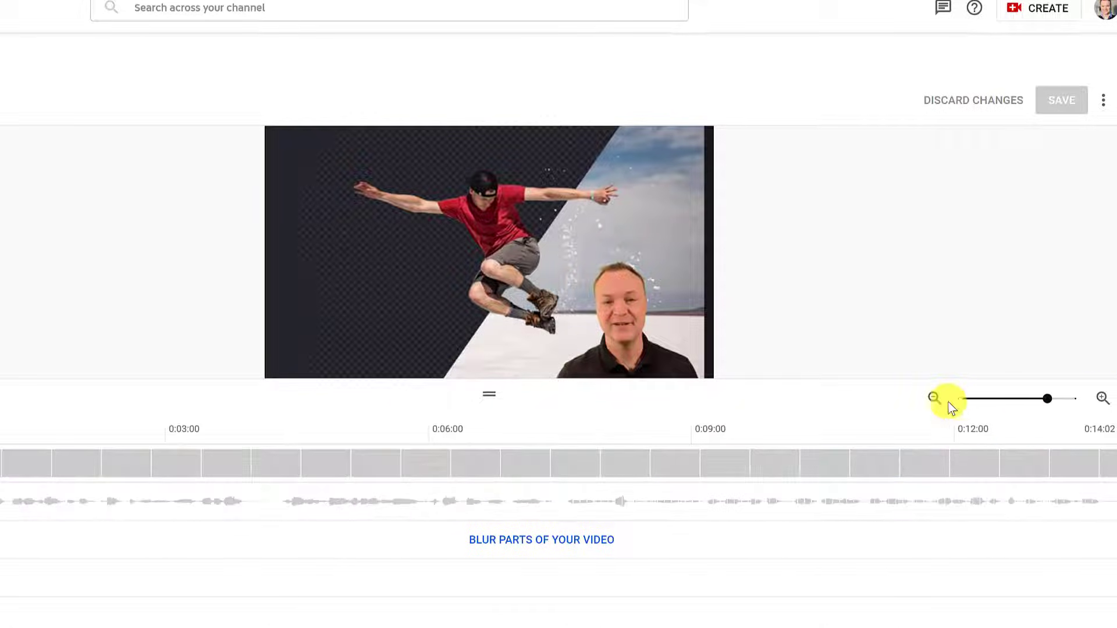
{"action": "left_click", "coordinate": [932, 399]}
{"action": "left_click", "coordinate": [933, 399]}
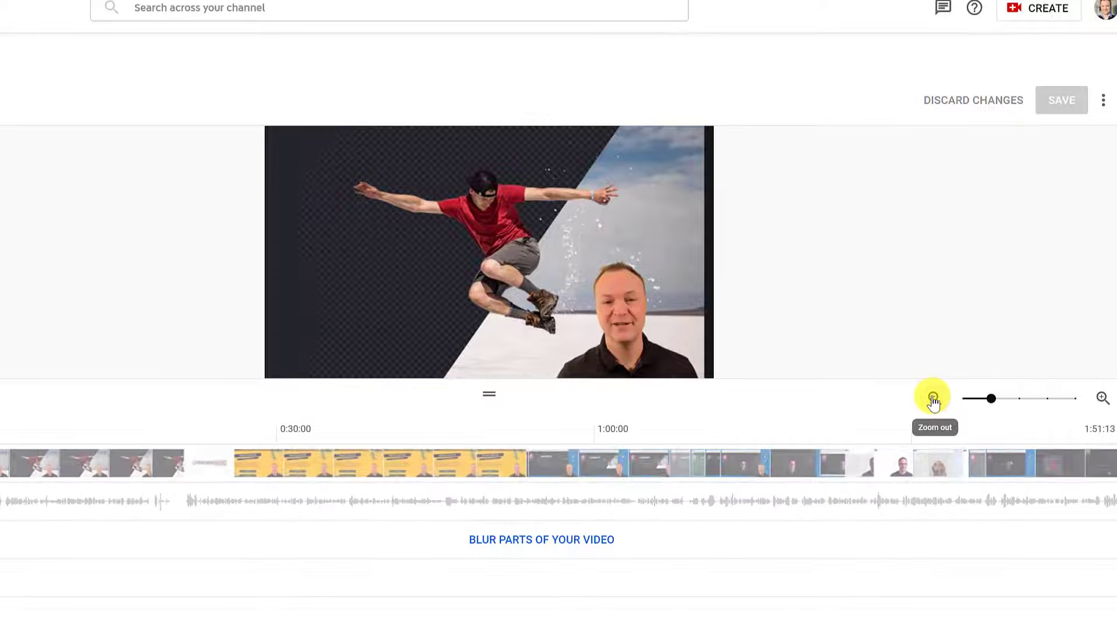
{"action": "left_click", "coordinate": [933, 399]}
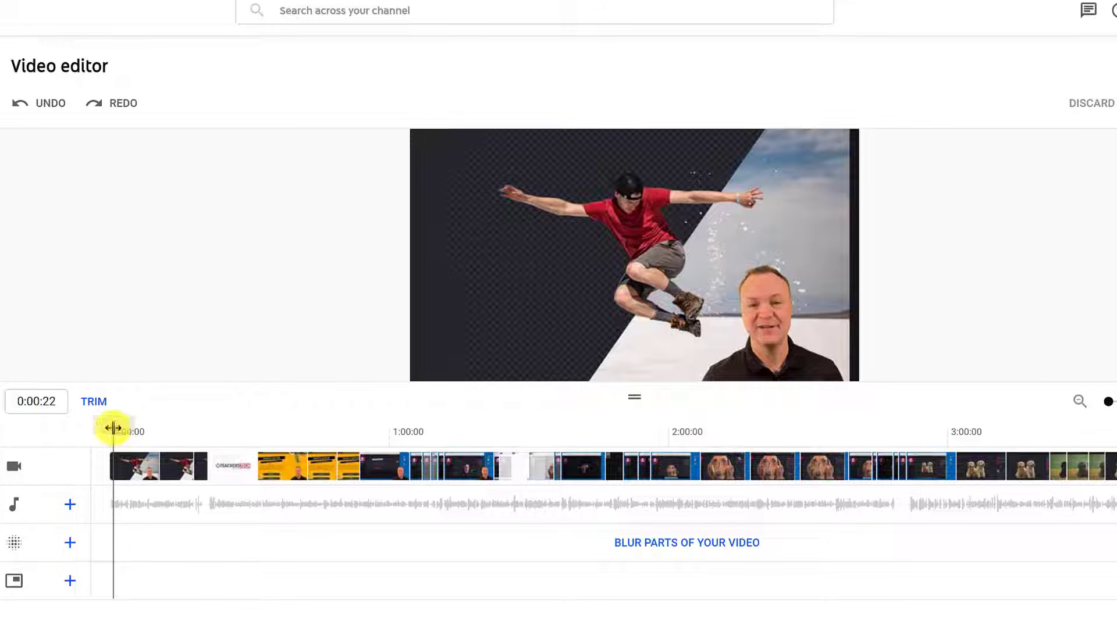
Play the intro from 0:12:08 to find the cut point and place the playhead at 0:18:12.
{"action": "left_click_drag", "start_coordinate": [107, 430], "coordinate": [167, 429]}
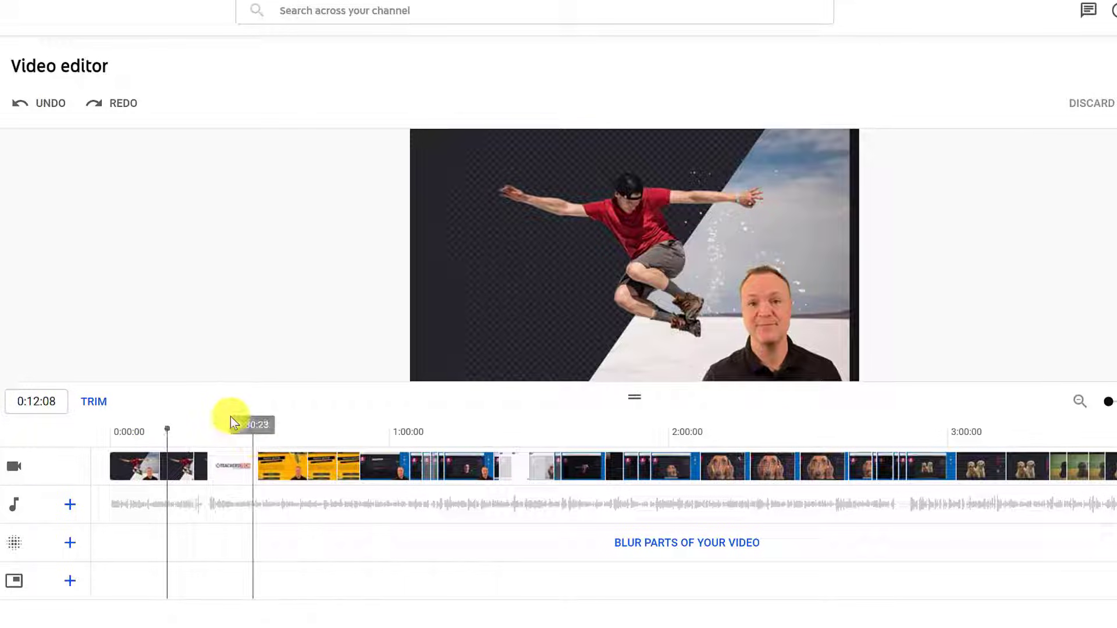
{"action": "mouse_move", "coordinate": [438, 334]}
{"action": "left_click", "coordinate": [436, 368]}
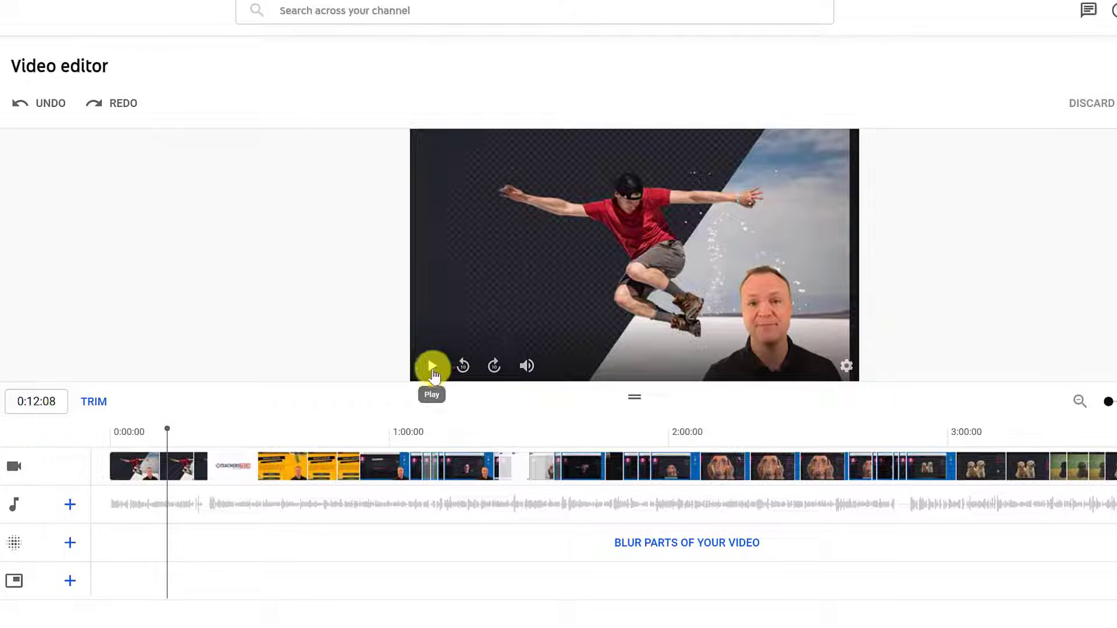
{"action": "left_click", "coordinate": [431, 373]}
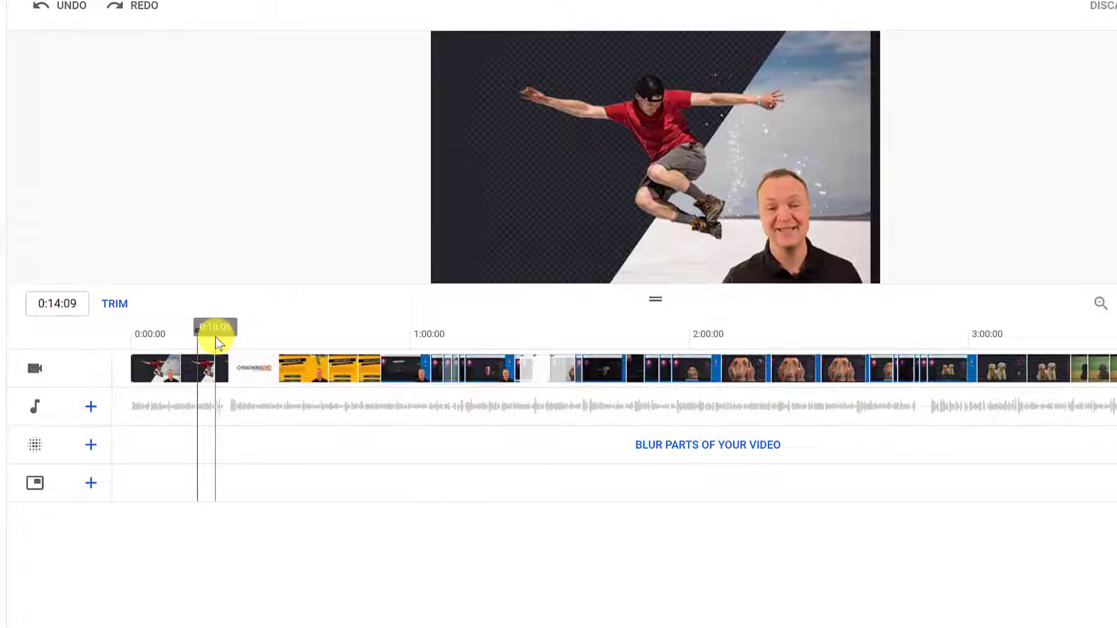
{"action": "key", "text": "space"}
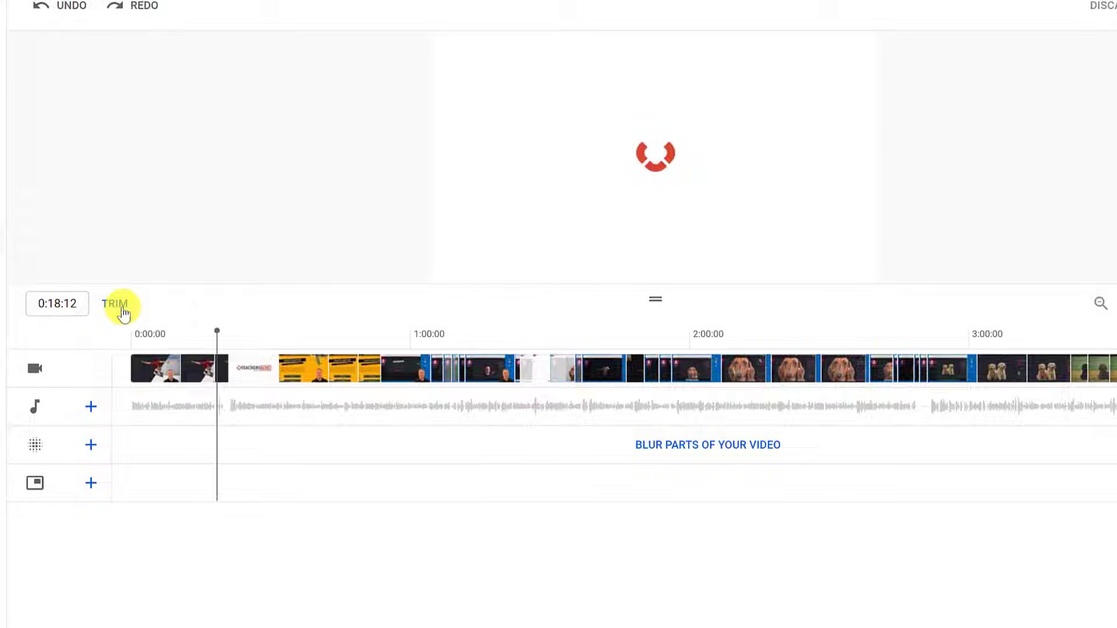
Trim the beginning of the video up to the playhead at 0:18:12 and play across the cut to check it.
{"action": "left_click", "coordinate": [115, 303]}
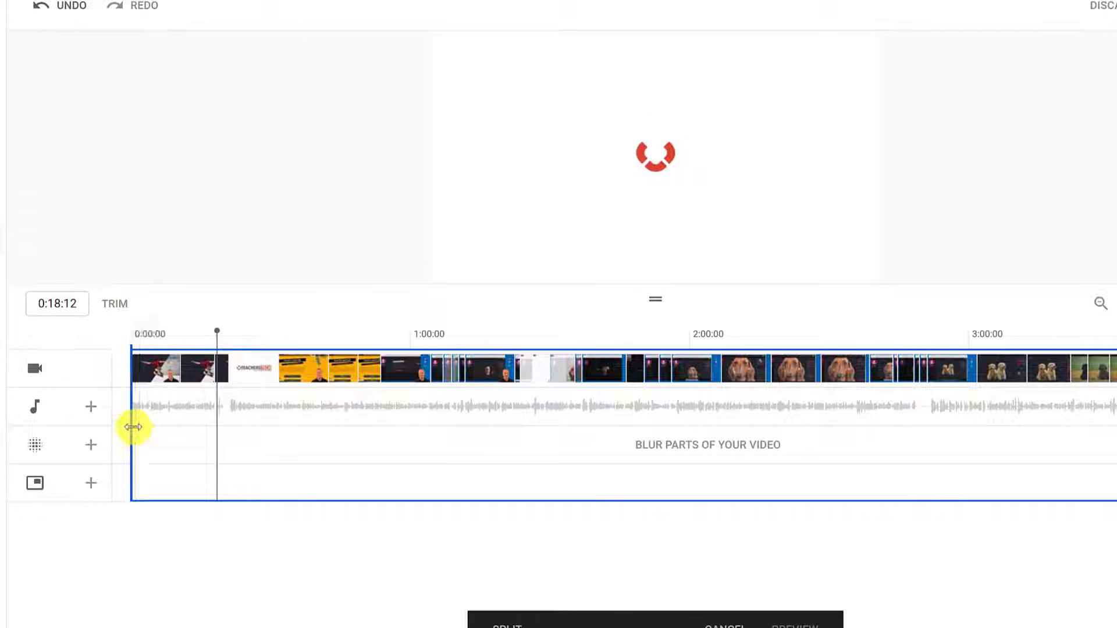
{"action": "left_click_drag", "start_coordinate": [132, 427], "coordinate": [218, 437]}
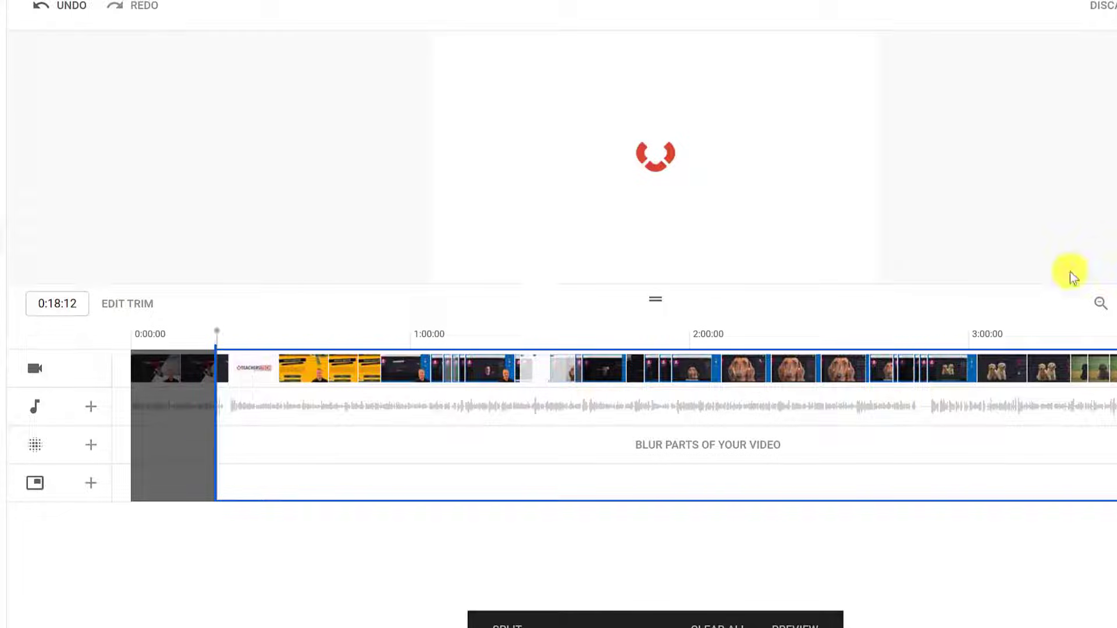
{"action": "scroll", "coordinate": [374, 344], "scroll_direction": "up", "scroll_amount": 2}
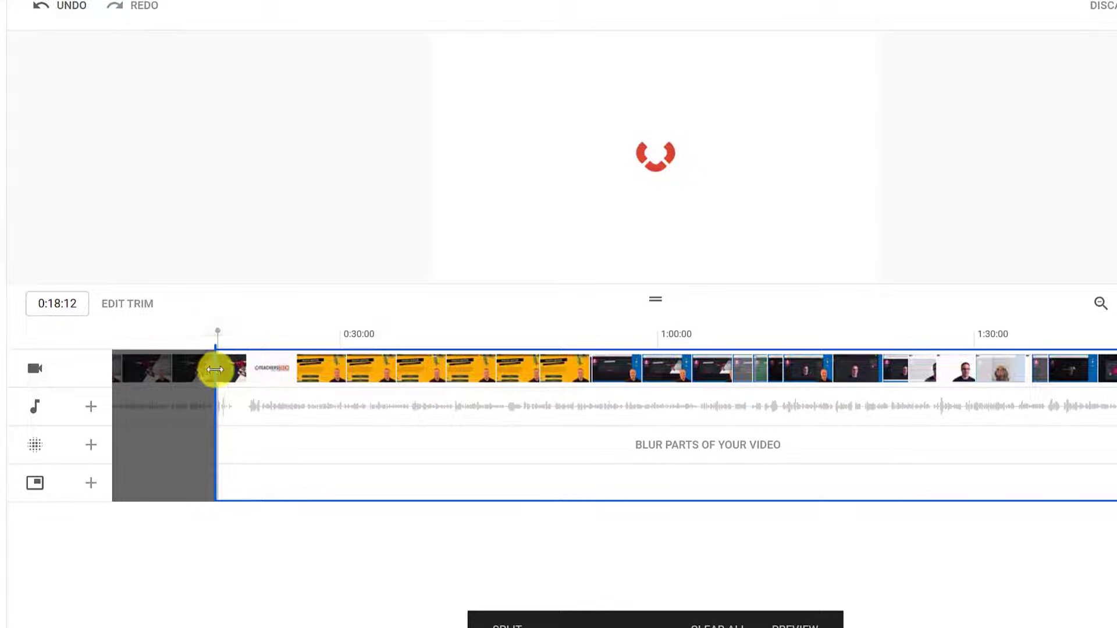
{"action": "mouse_move", "coordinate": [220, 369]}
{"action": "left_mouse_down"}
{"action": "mouse_move", "coordinate": [233, 371]}
{"action": "mouse_move", "coordinate": [223, 371]}
{"action": "left_mouse_up"}
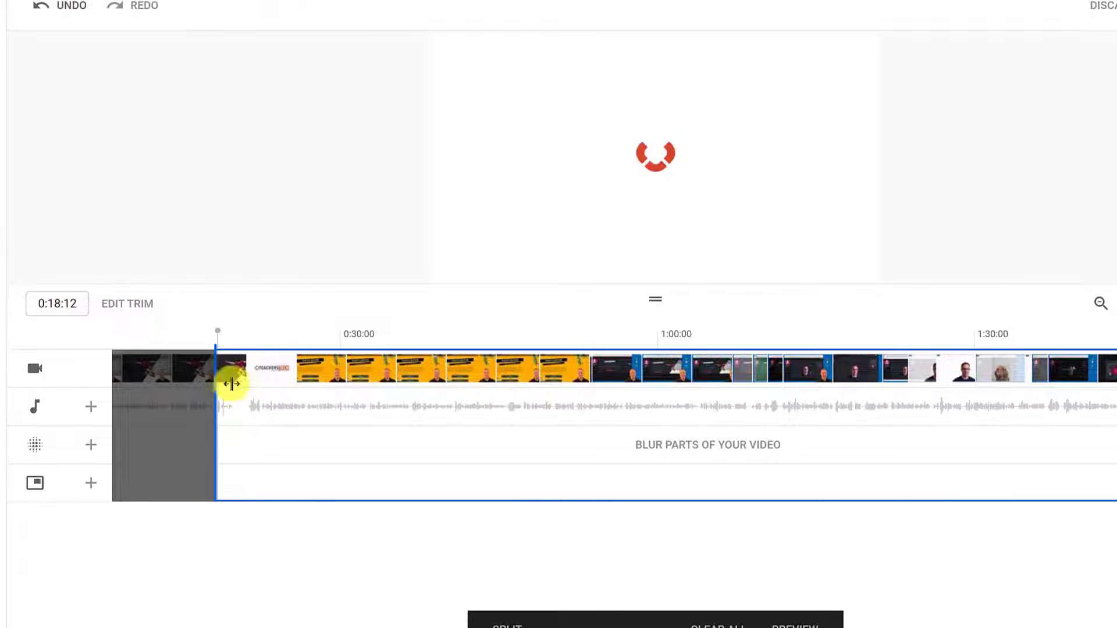
{"action": "scroll", "coordinate": [326, 512], "scroll_direction": "down", "scroll_amount": 1}
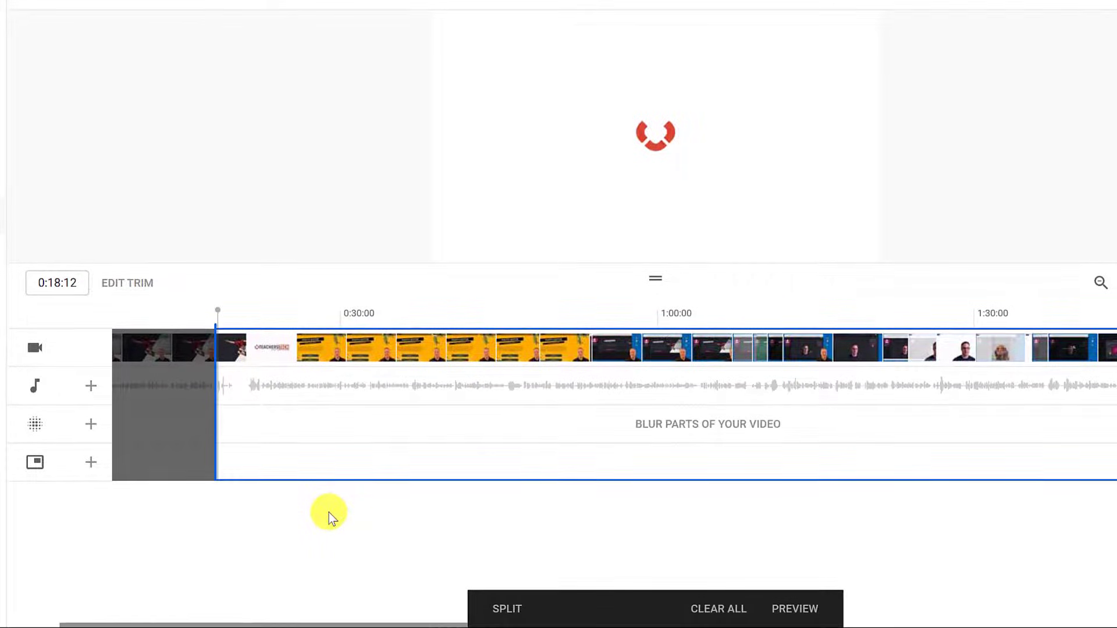
{"action": "left_click", "coordinate": [161, 317]}
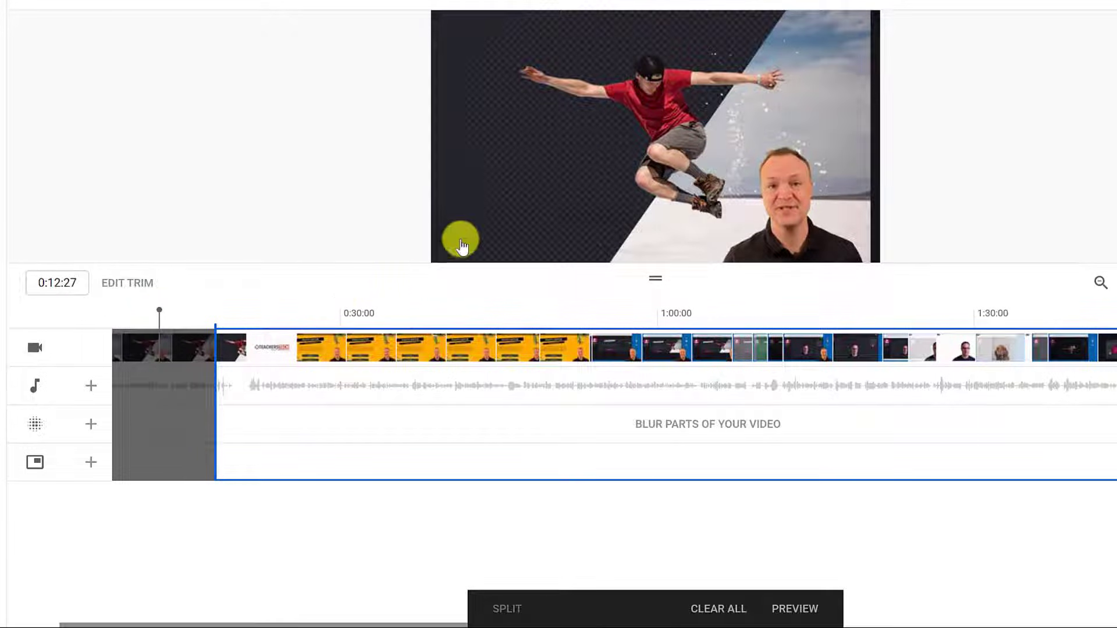
{"action": "left_click", "coordinate": [454, 249]}
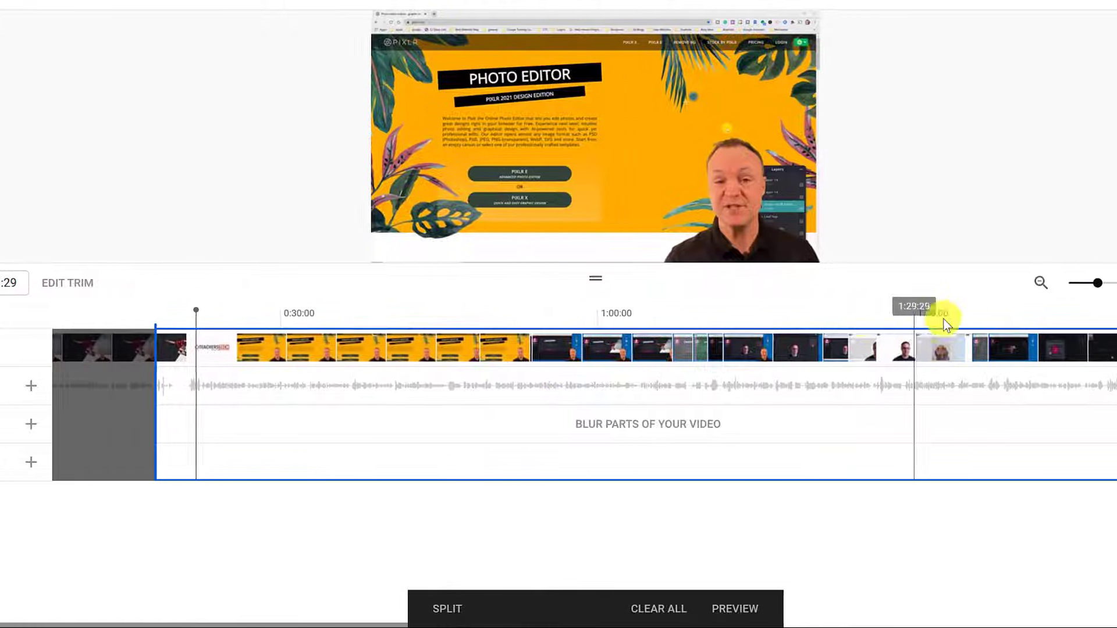
Locate the closing seconds of the video and trim its end back to about 4:06.
{"action": "left_click", "coordinate": [914, 283]}
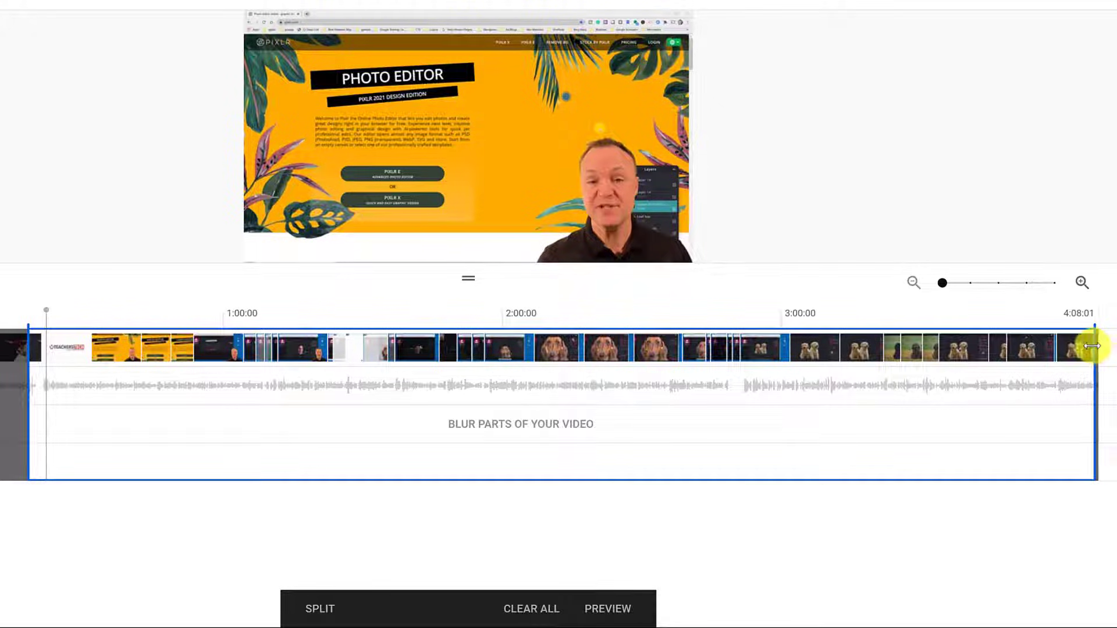
{"action": "left_click", "coordinate": [1072, 326]}
{"action": "left_click_drag", "start_coordinate": [1072, 323], "coordinate": [1075, 325]}
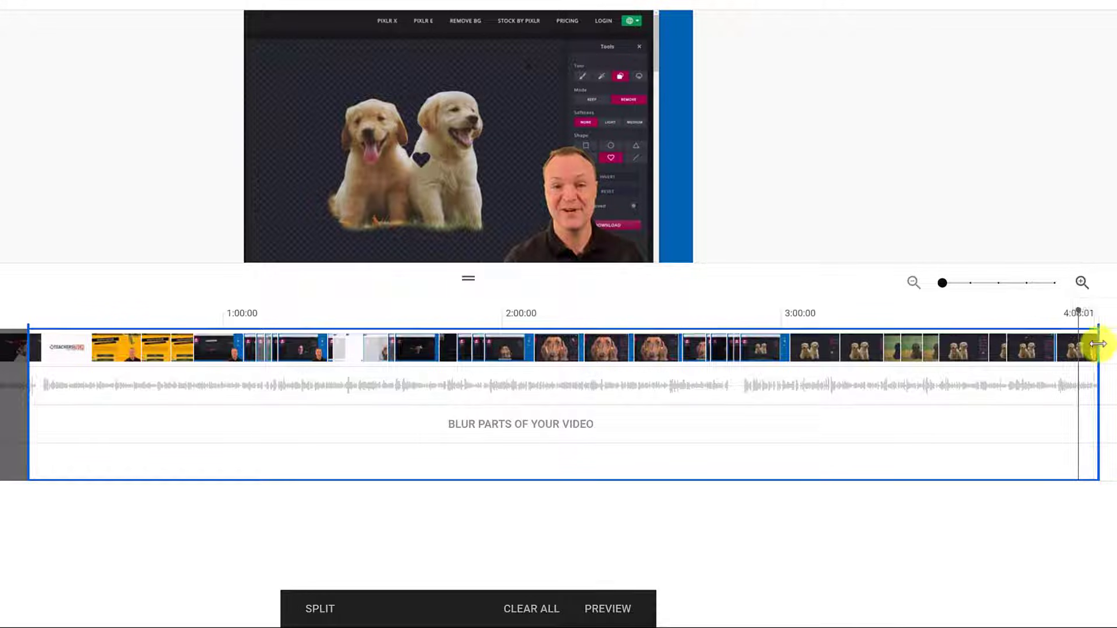
{"action": "left_click", "coordinate": [971, 283]}
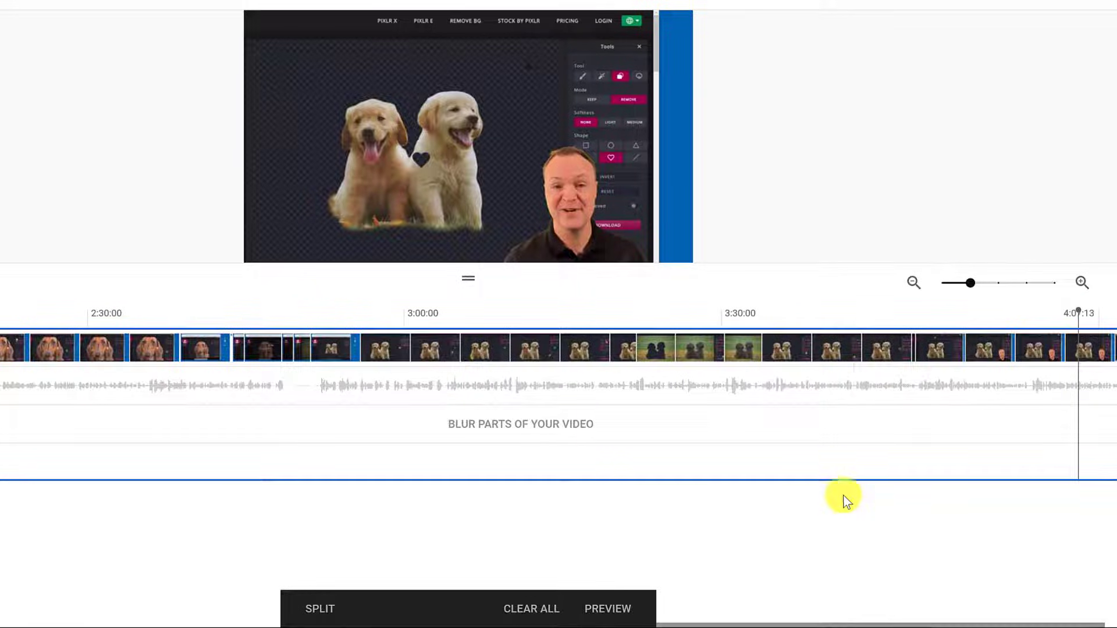
{"action": "left_click", "coordinate": [1097, 386]}
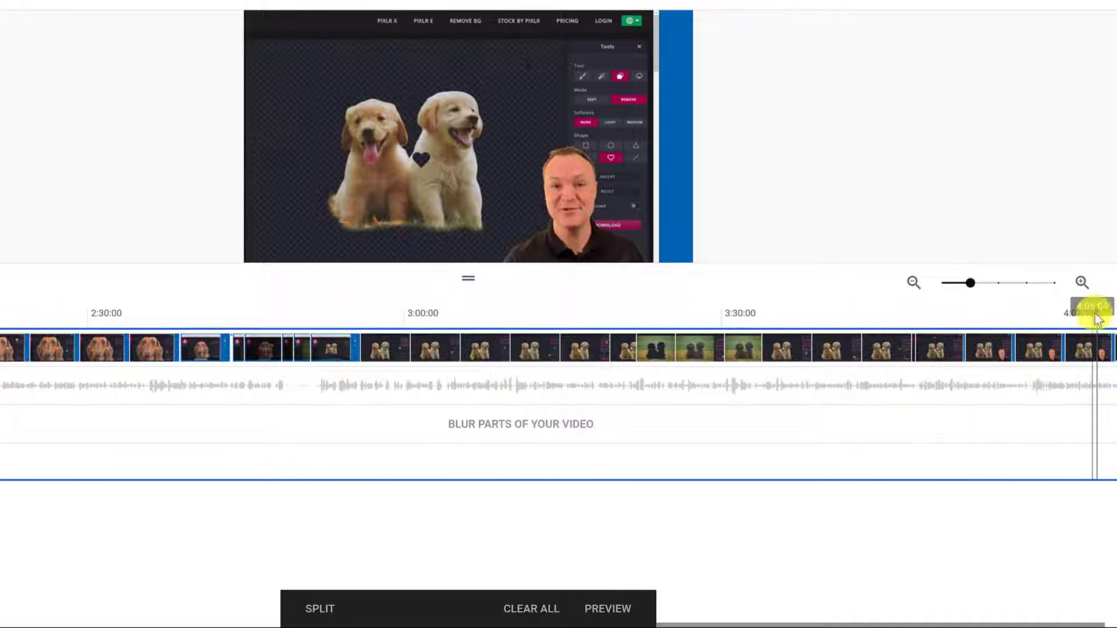
{"action": "left_click_drag", "start_coordinate": [1092, 308], "coordinate": [1094, 318]}
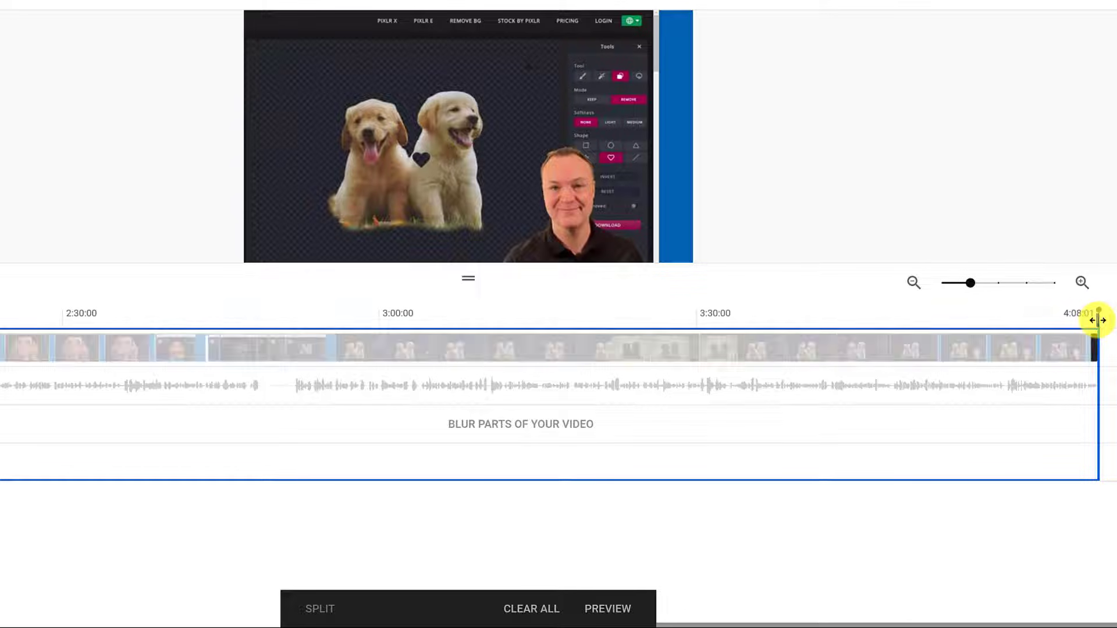
{"action": "left_click", "coordinate": [999, 285]}
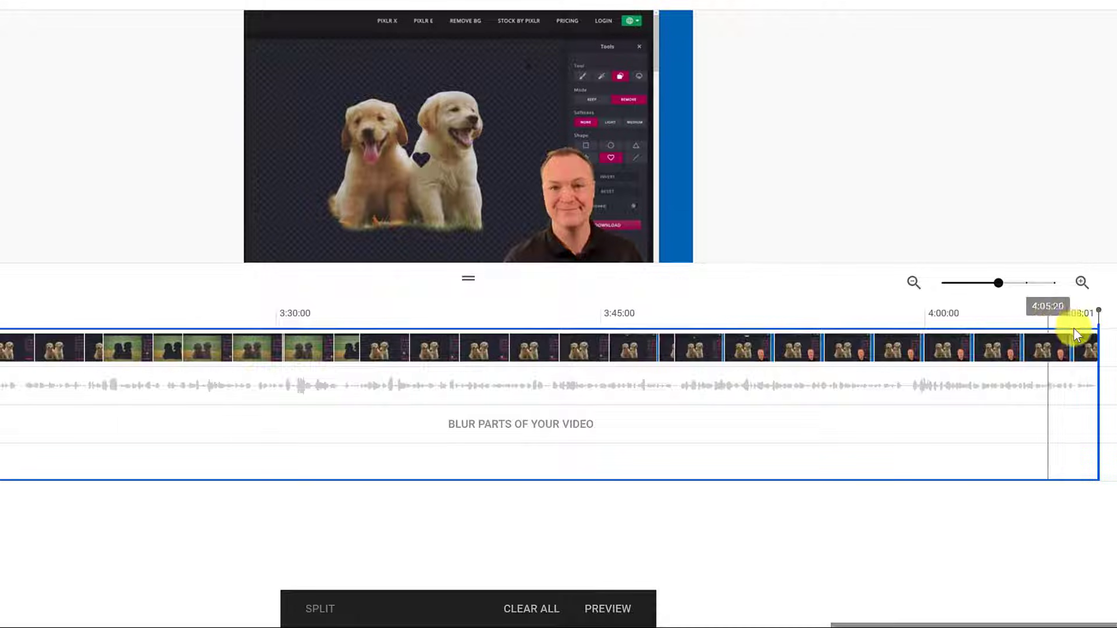
{"action": "left_click_drag", "start_coordinate": [1096, 342], "coordinate": [1067, 340]}
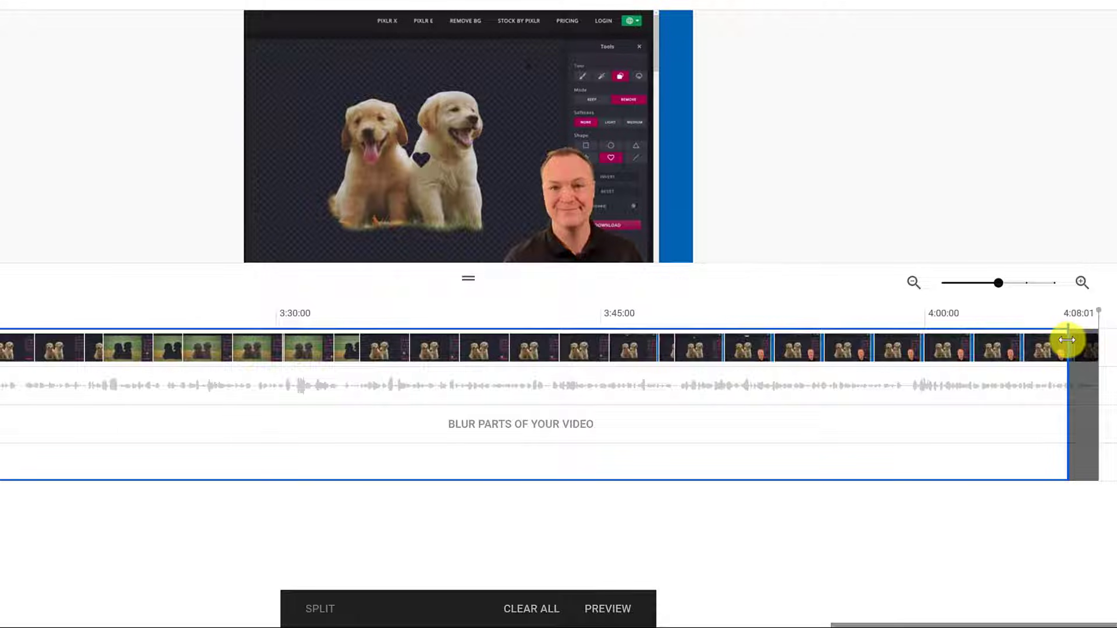
Play the closing seconds and trim the video's end further back to about 4:04.
{"action": "left_click", "coordinate": [1038, 324]}
{"action": "key", "text": "space"}
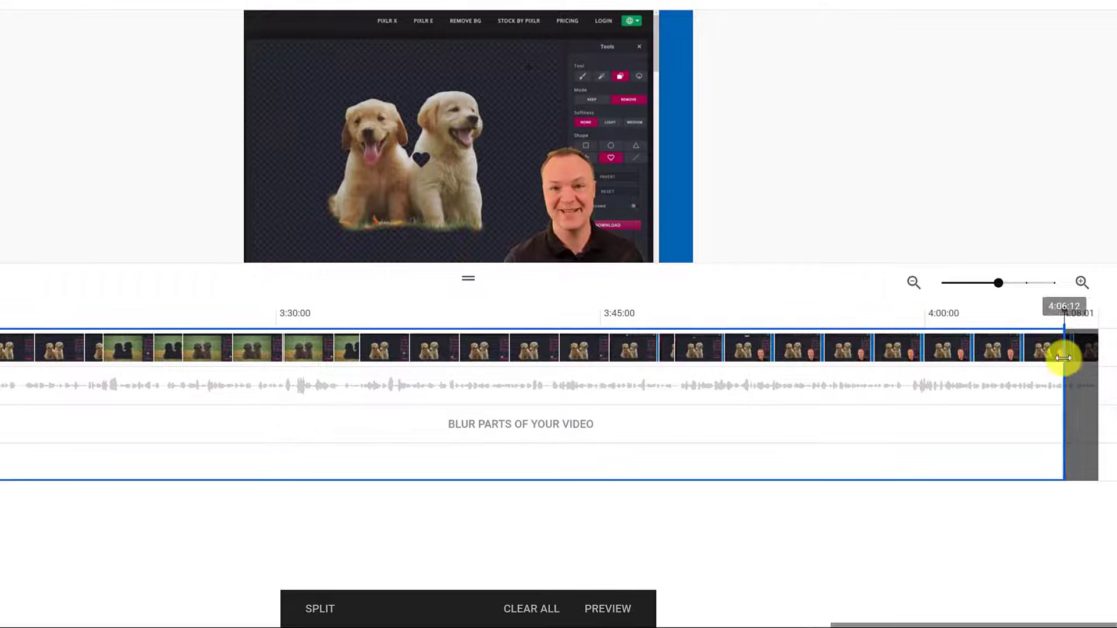
{"action": "left_click_drag", "start_coordinate": [1065, 349], "coordinate": [1023, 356]}
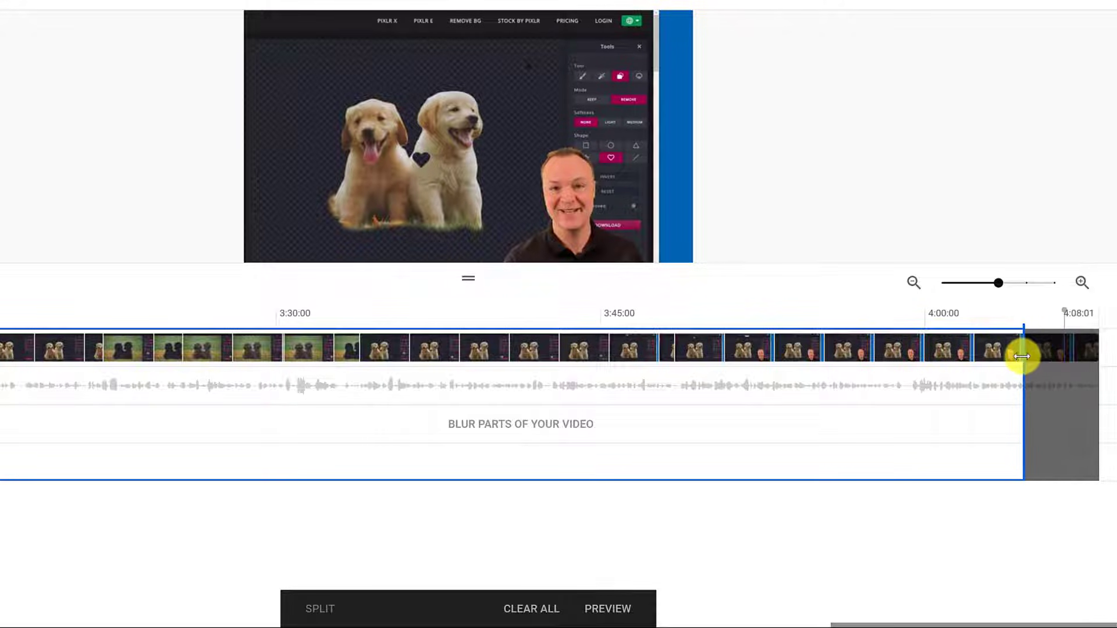
{"action": "left_click", "coordinate": [992, 321]}
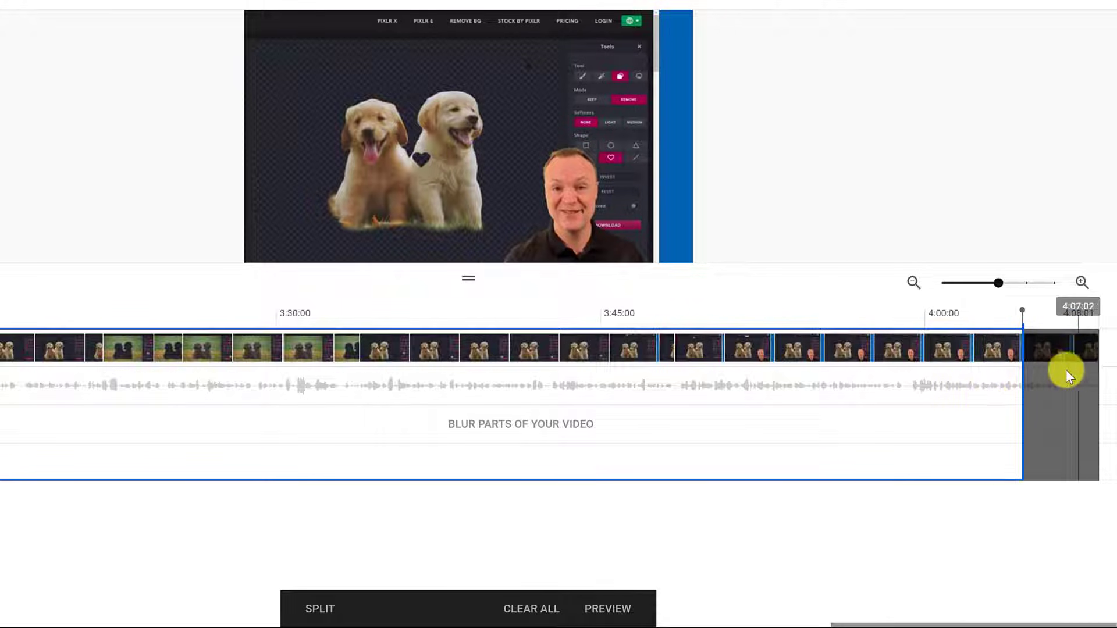
{"action": "left_click", "coordinate": [972, 321]}
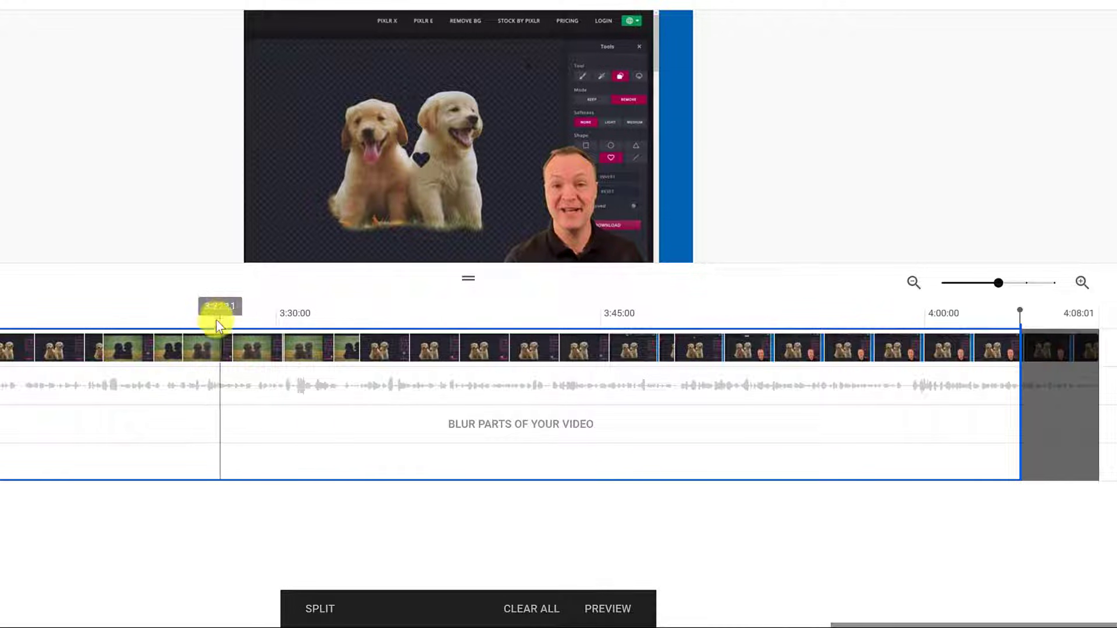
Split the video at 1:38:13 and cut out the section before the split, starting from about 1:30.
{"action": "left_click", "coordinate": [914, 282]}
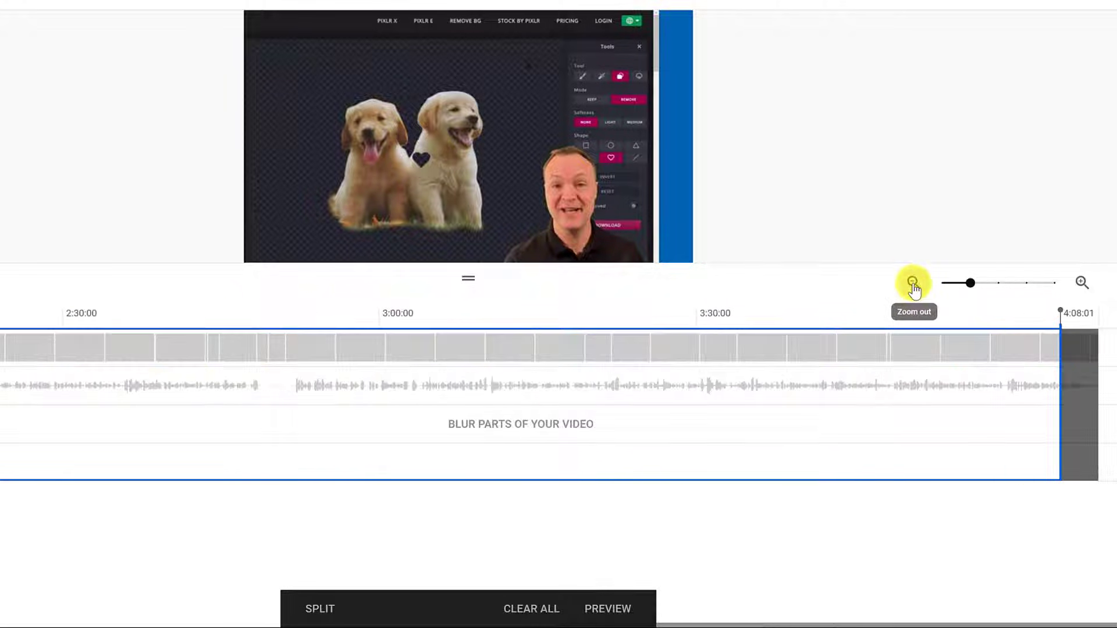
{"action": "left_click", "coordinate": [913, 283]}
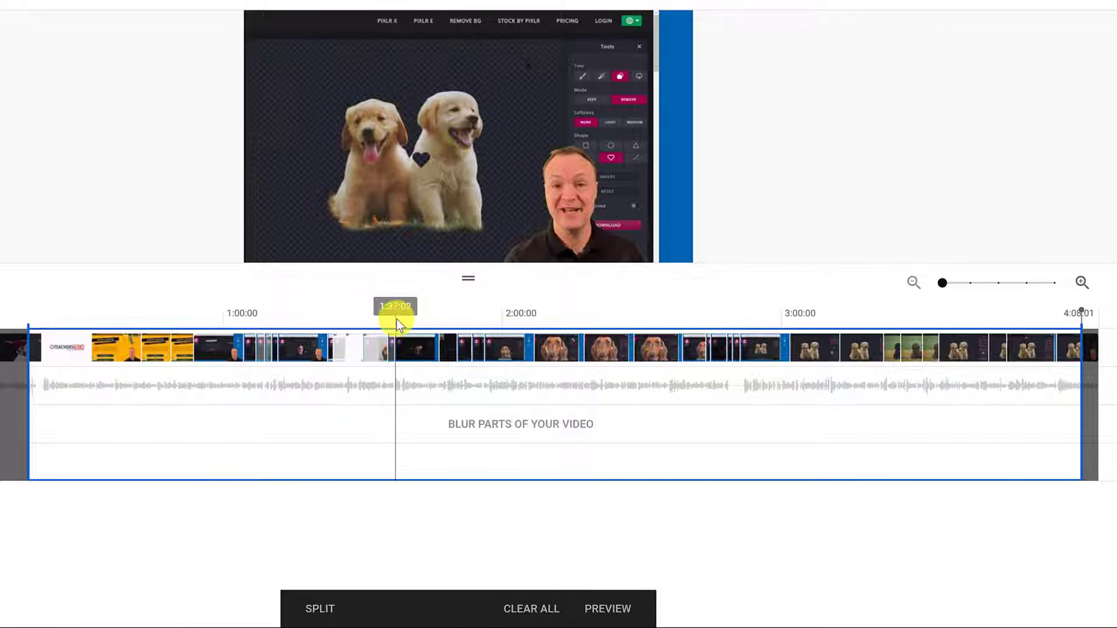
{"action": "left_click", "coordinate": [402, 314]}
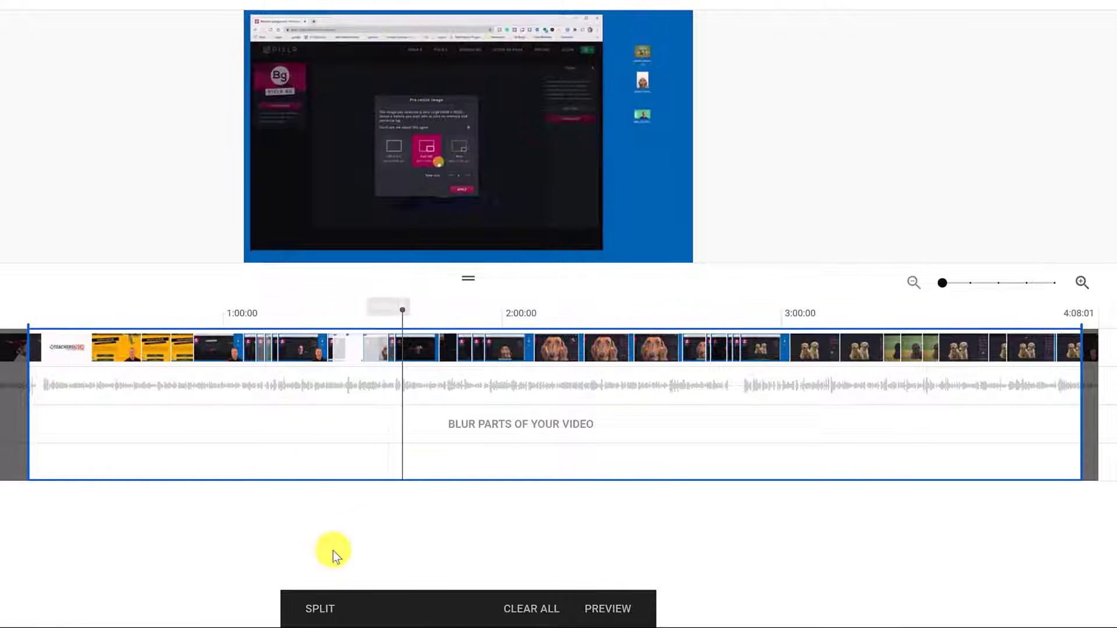
{"action": "left_click", "coordinate": [319, 609]}
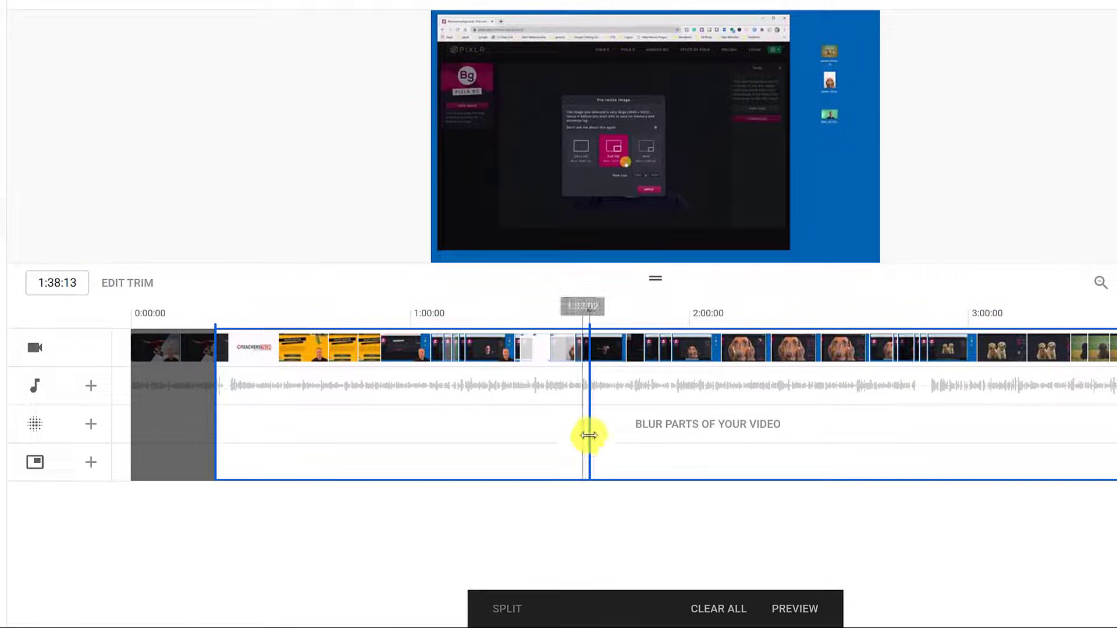
{"action": "mouse_move", "coordinate": [586, 424]}
{"action": "left_mouse_down"}
{"action": "mouse_move", "coordinate": [499, 419]}
{"action": "mouse_move", "coordinate": [664, 432]}
{"action": "mouse_move", "coordinate": [568, 424]}
{"action": "left_mouse_up"}
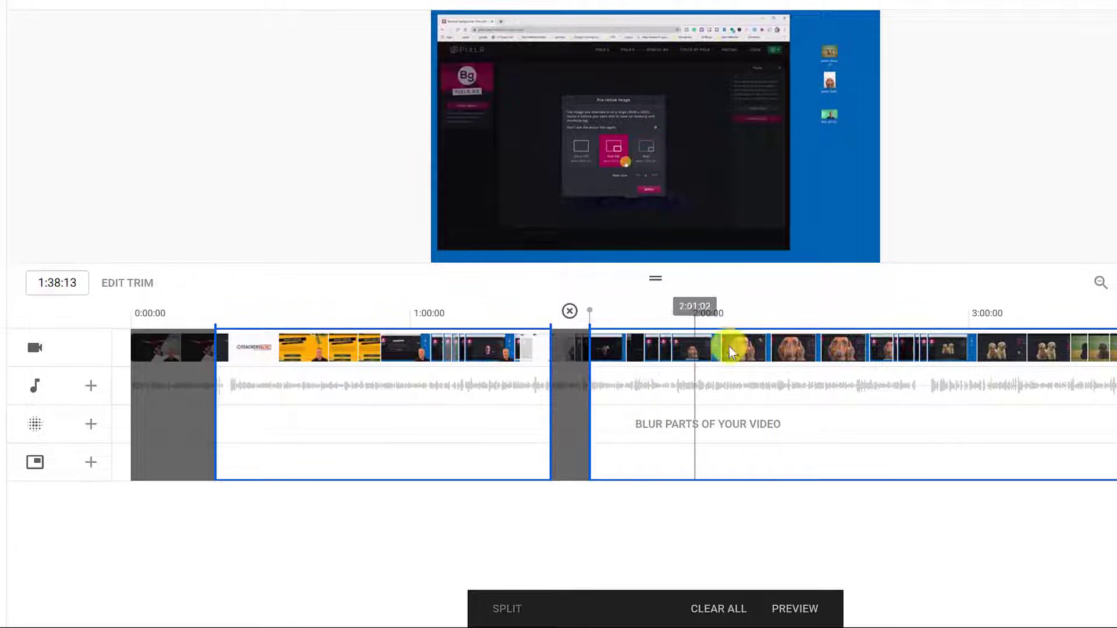
Split the video at 2:19:00 and cut out the section after the split, up to about 2:28.
{"action": "left_click", "coordinate": [778, 318]}
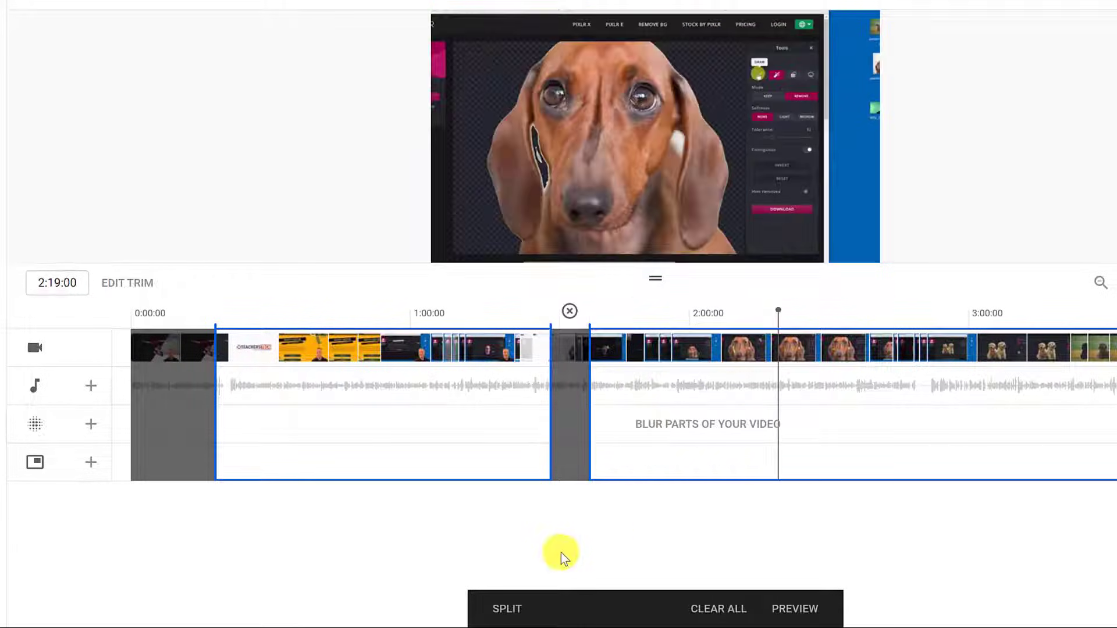
{"action": "left_click", "coordinate": [501, 608]}
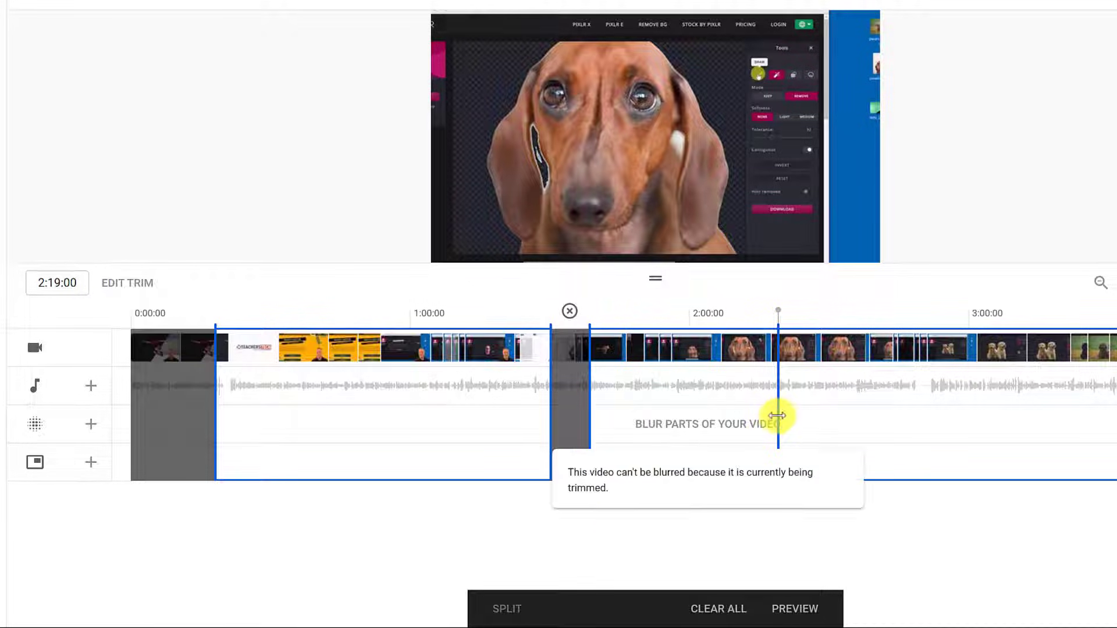
{"action": "left_click_drag", "start_coordinate": [778, 424], "coordinate": [818, 419]}
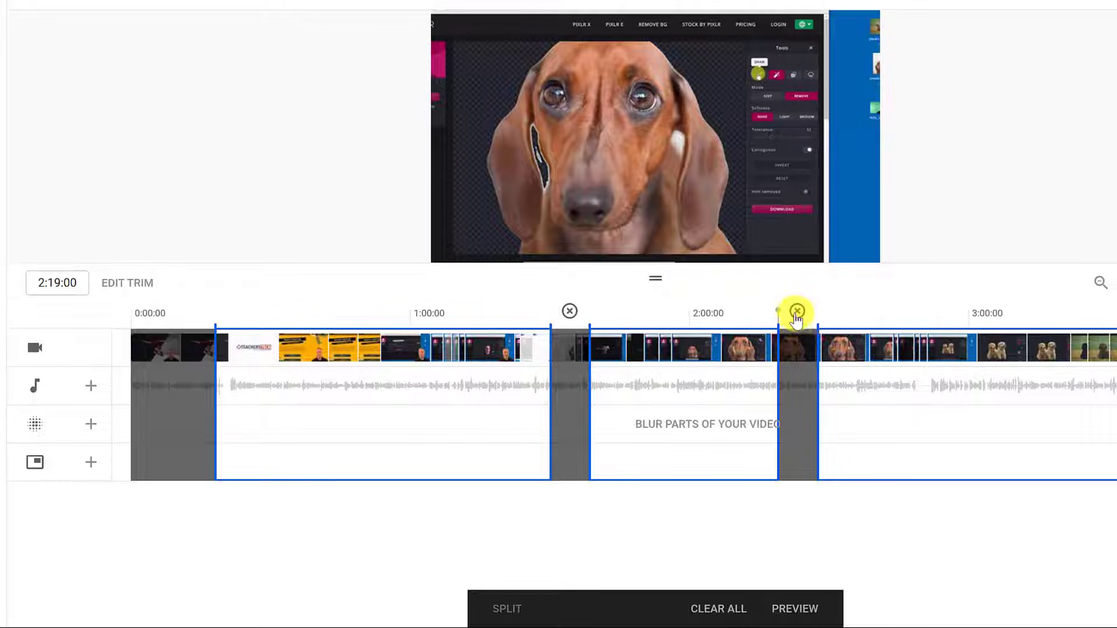
Remove both cuts from the middle of the video, restoring the footage around 1:38 and 2:19.
{"action": "left_click", "coordinate": [797, 312]}
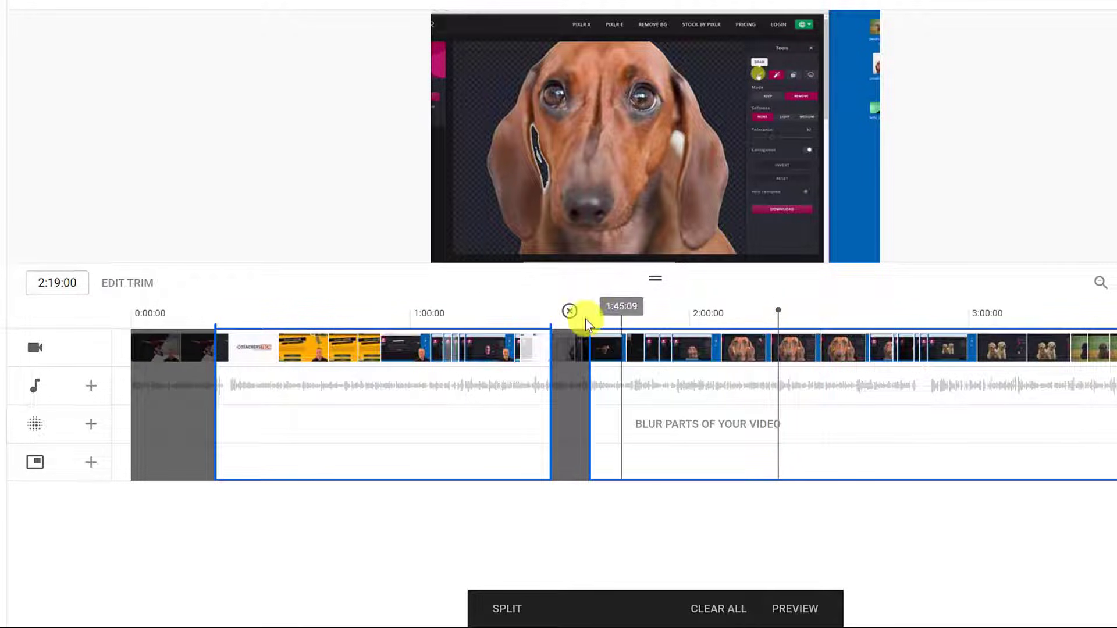
{"action": "left_click", "coordinate": [570, 314]}
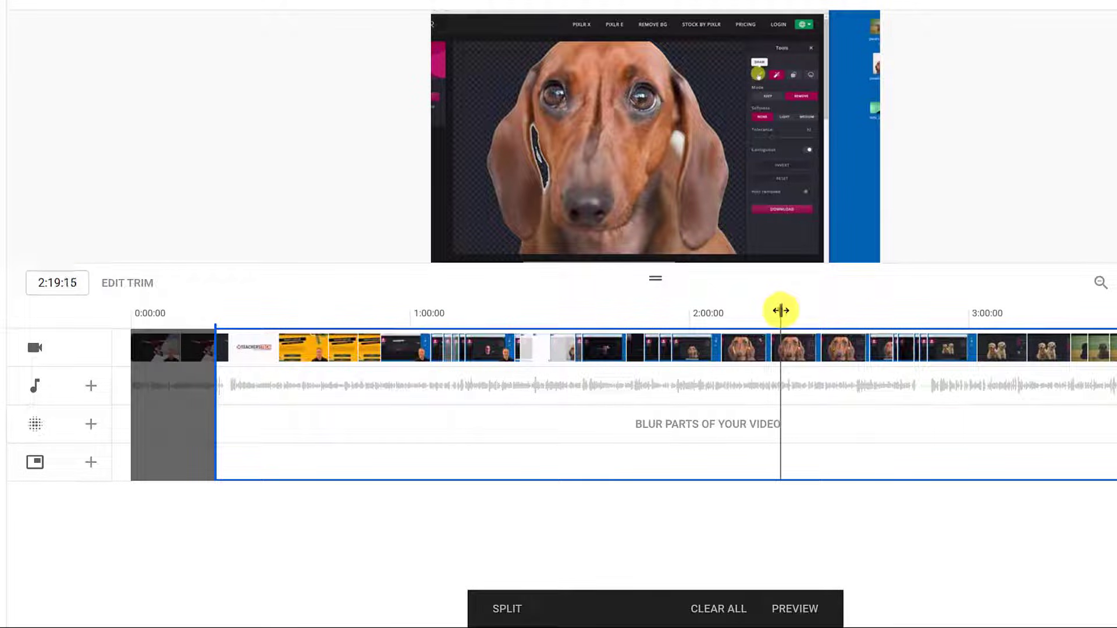
Scrub between about 2:21 and 2:31 to find a cut point and set the playhead time to 2:31.
{"action": "left_click", "coordinate": [791, 312]}
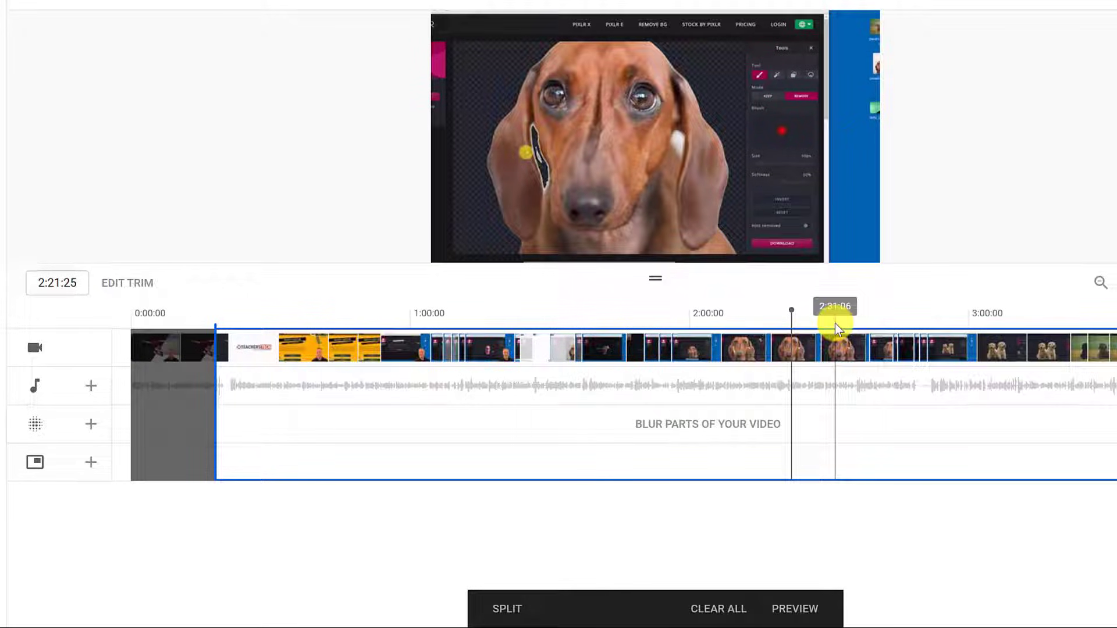
{"action": "left_click", "coordinate": [835, 329]}
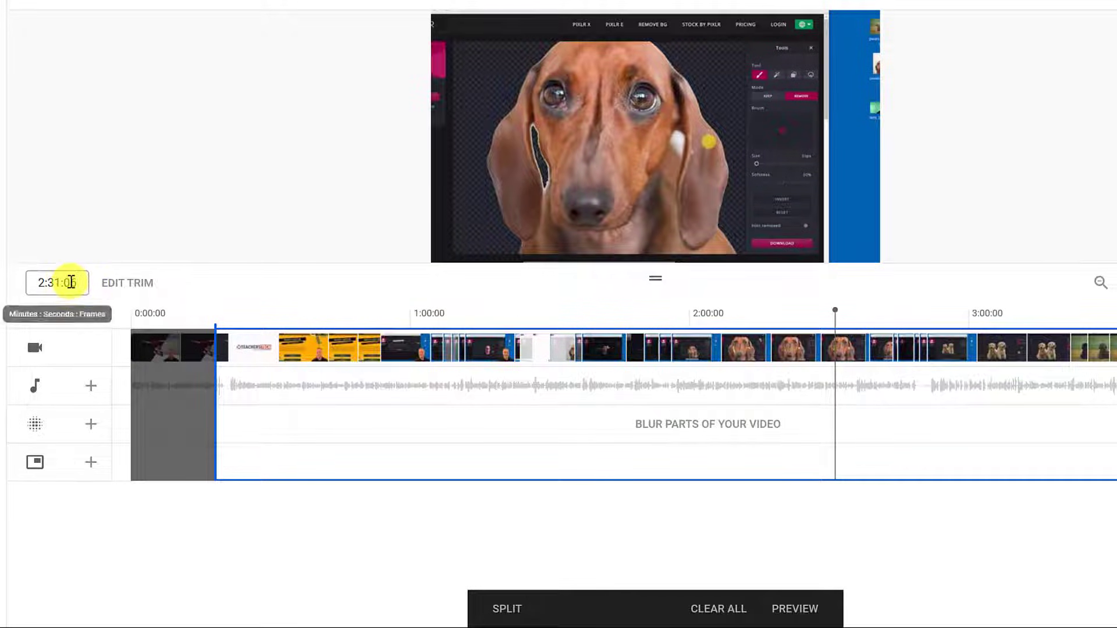
{"action": "left_click", "coordinate": [794, 323]}
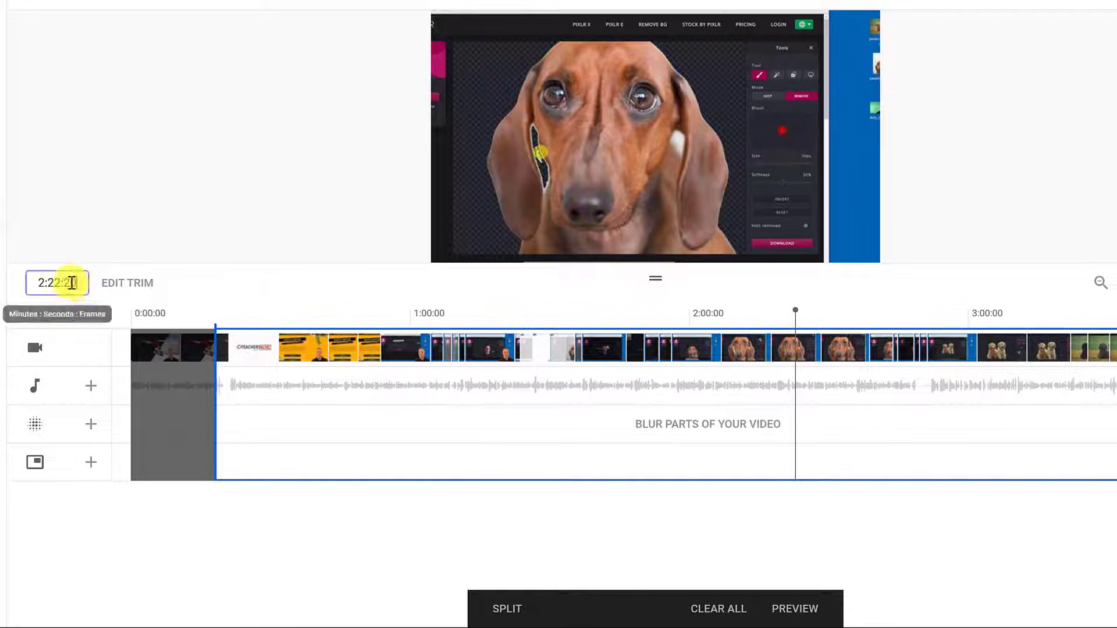
{"action": "left_click_drag", "start_coordinate": [54, 283], "coordinate": [150, 297]}
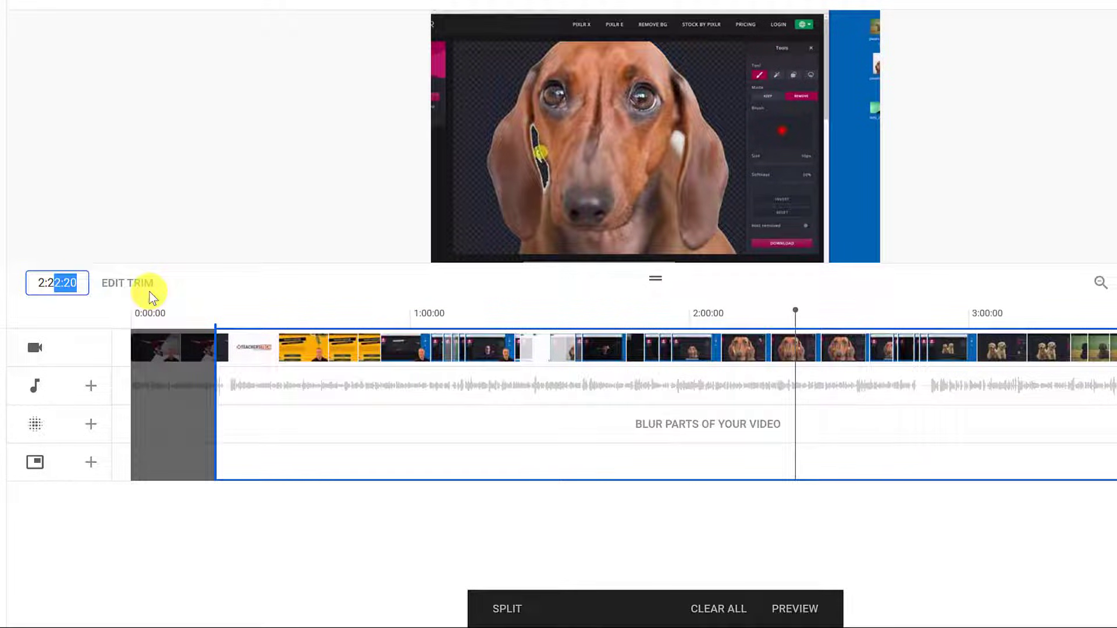
{"action": "key", "text": "BackSpace"}
{"action": "type", "text": "31"}
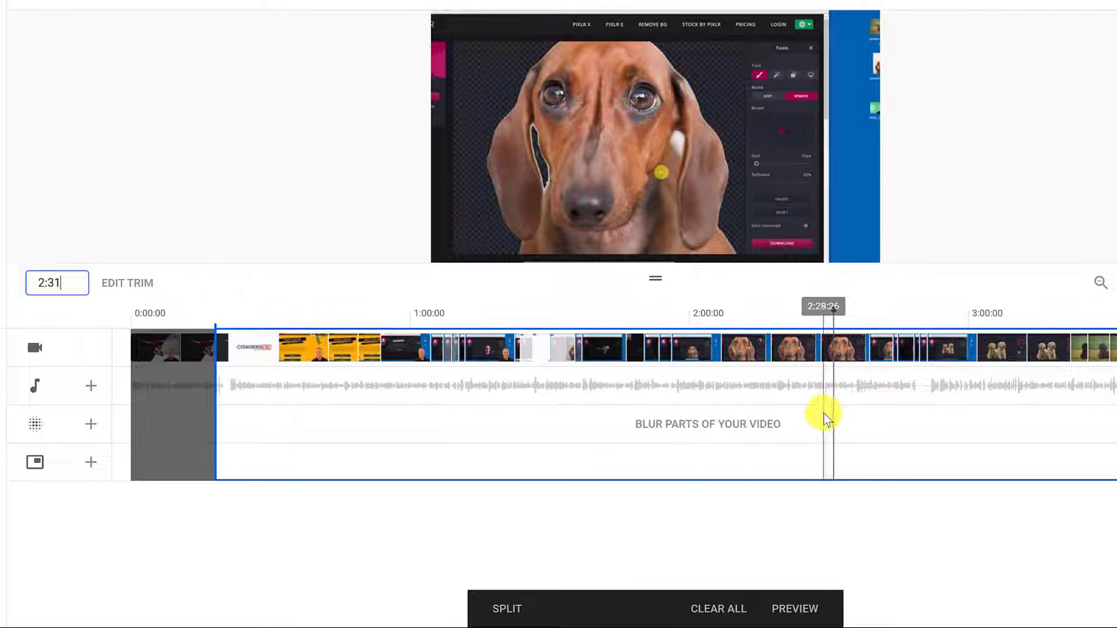
Split the video at the playhead and cut out the section from there to about 2:37.
{"action": "left_click", "coordinate": [497, 608]}
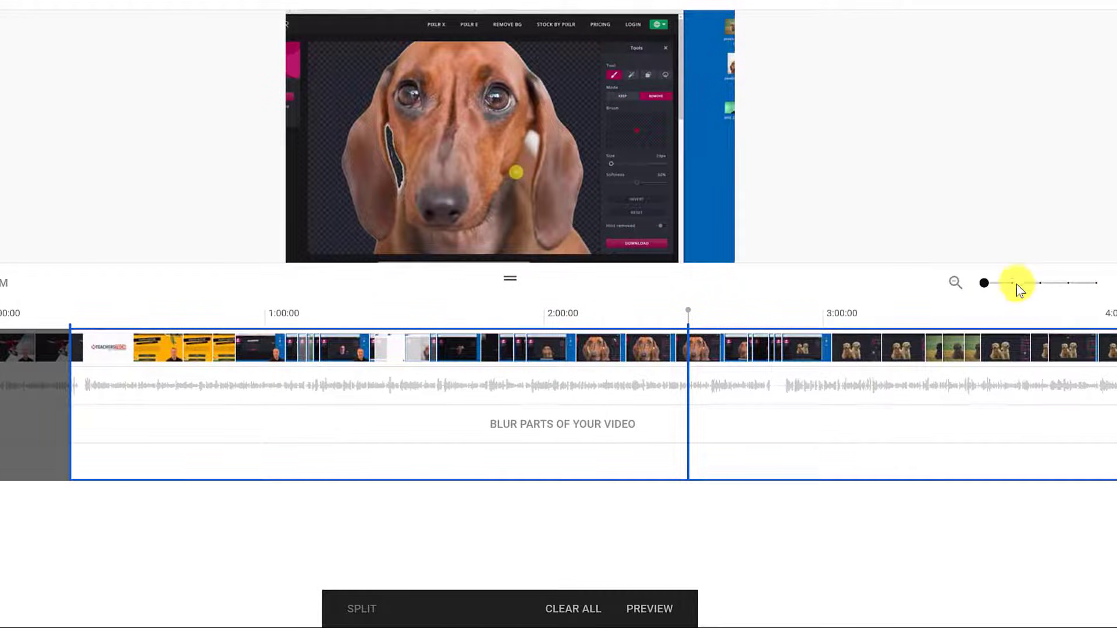
{"action": "left_click", "coordinate": [1016, 284]}
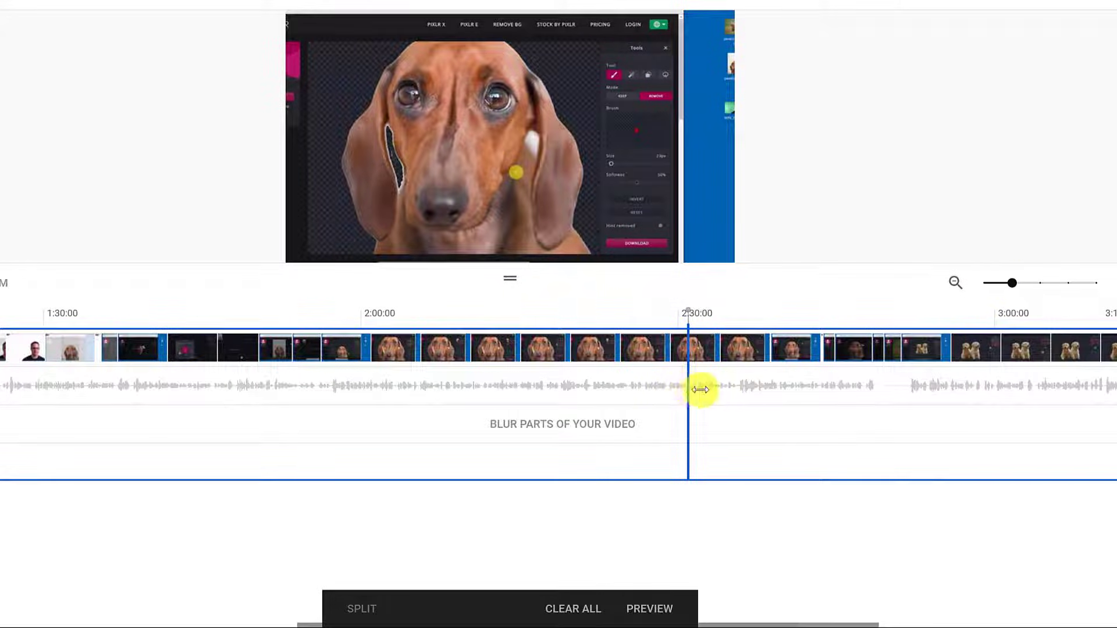
{"action": "left_click_drag", "start_coordinate": [701, 389], "coordinate": [747, 391]}
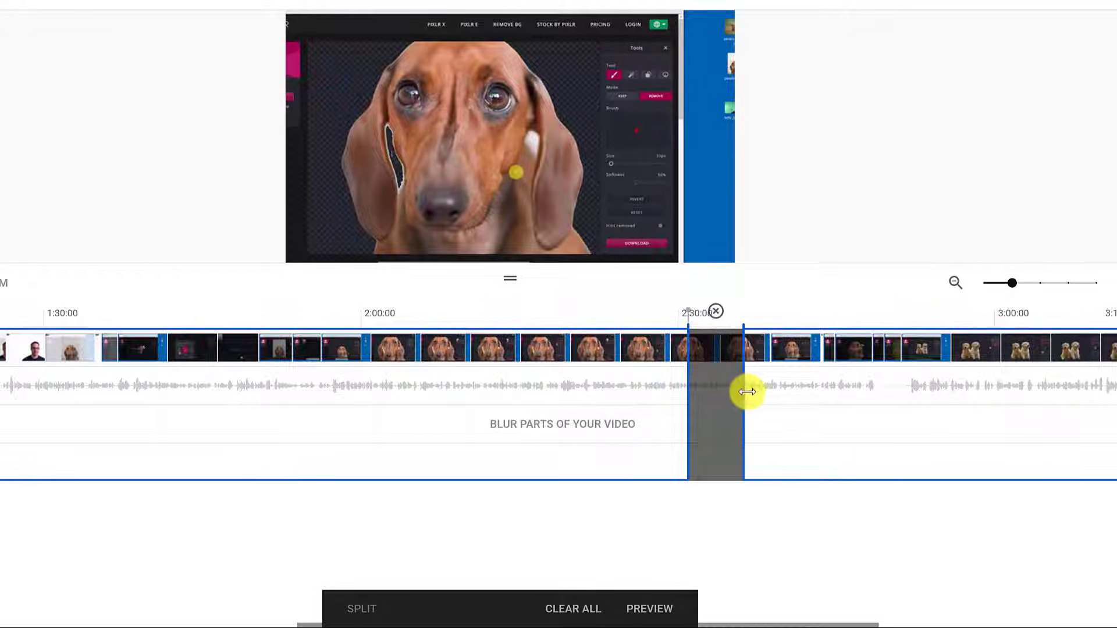
Play across the middle cut to check it and move the cut's start forward to about 2:32.
{"action": "left_click", "coordinate": [661, 323]}
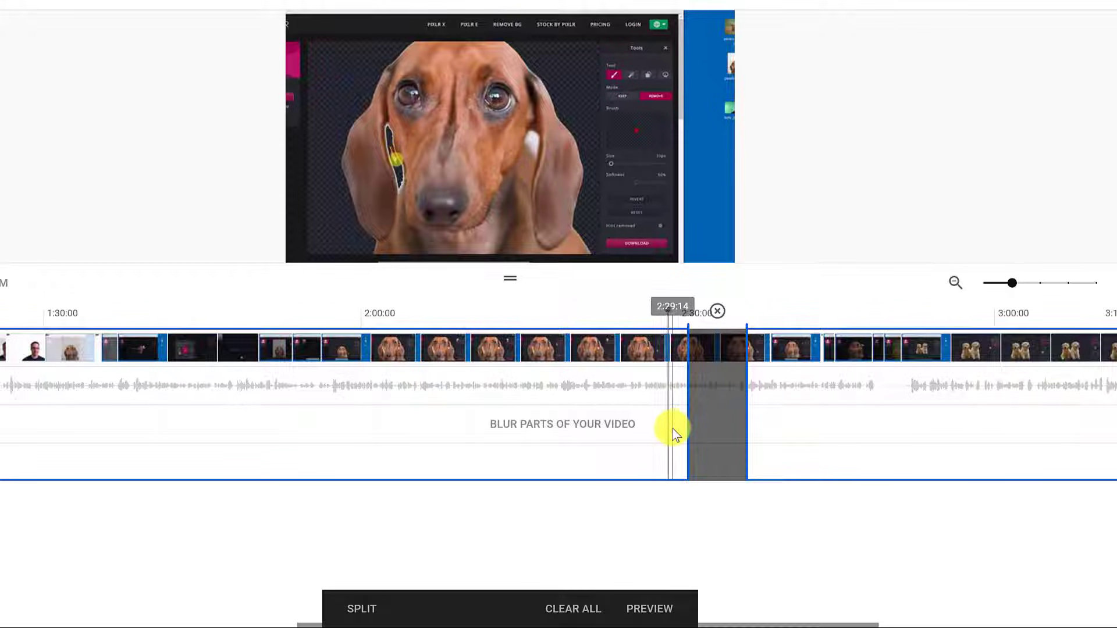
{"action": "left_click", "coordinate": [704, 428]}
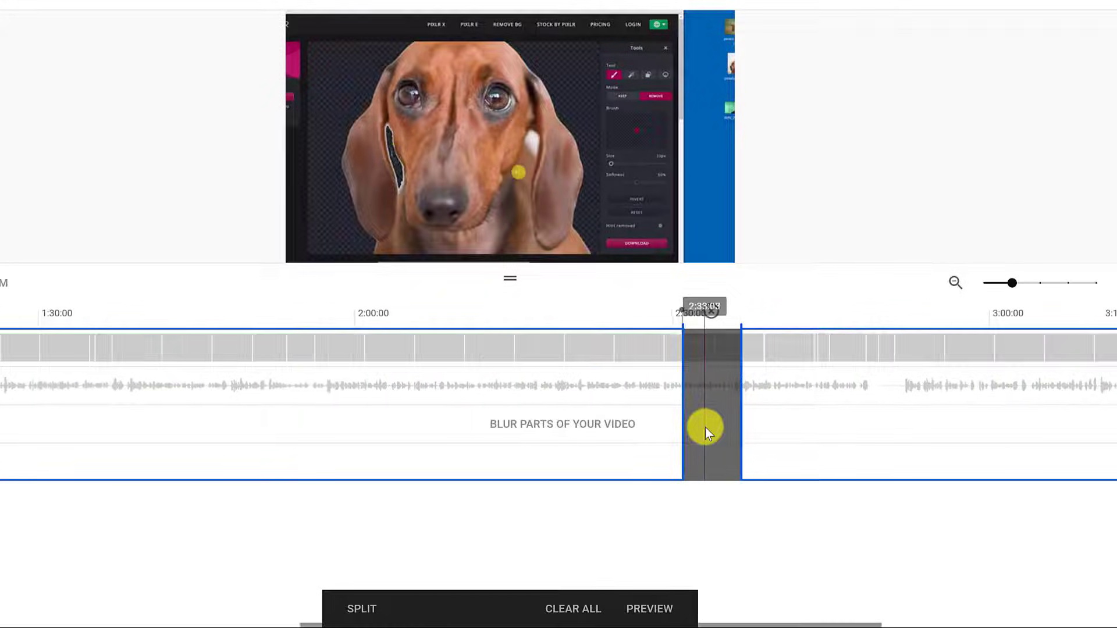
{"action": "scroll", "coordinate": [704, 426], "scroll_direction": "right", "scroll_amount": 1}
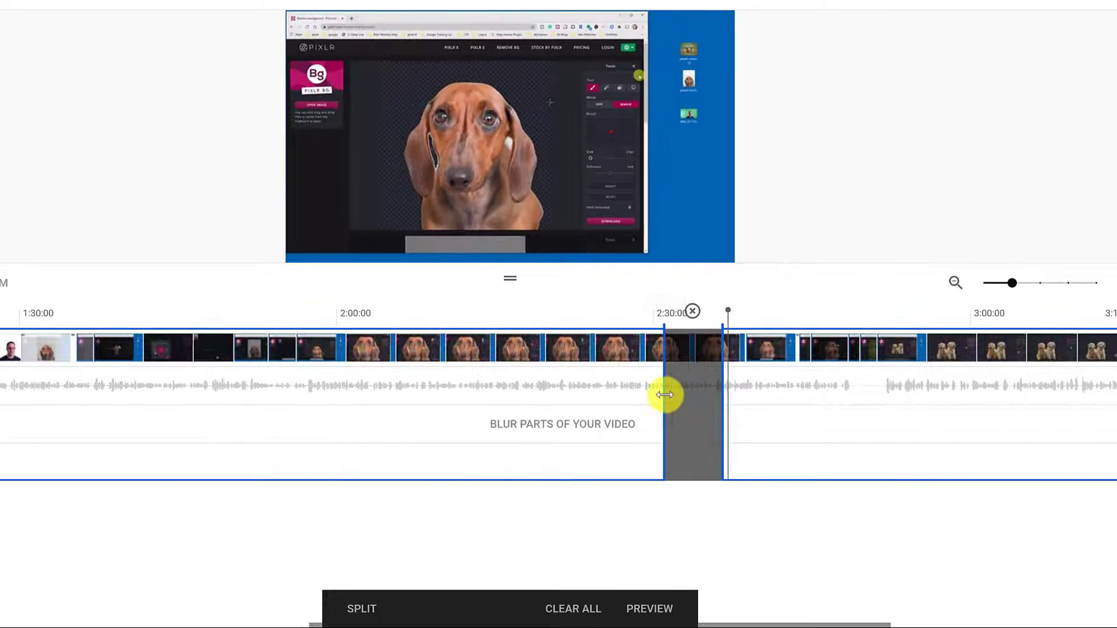
{"action": "left_click_drag", "start_coordinate": [668, 395], "coordinate": [671, 334]}
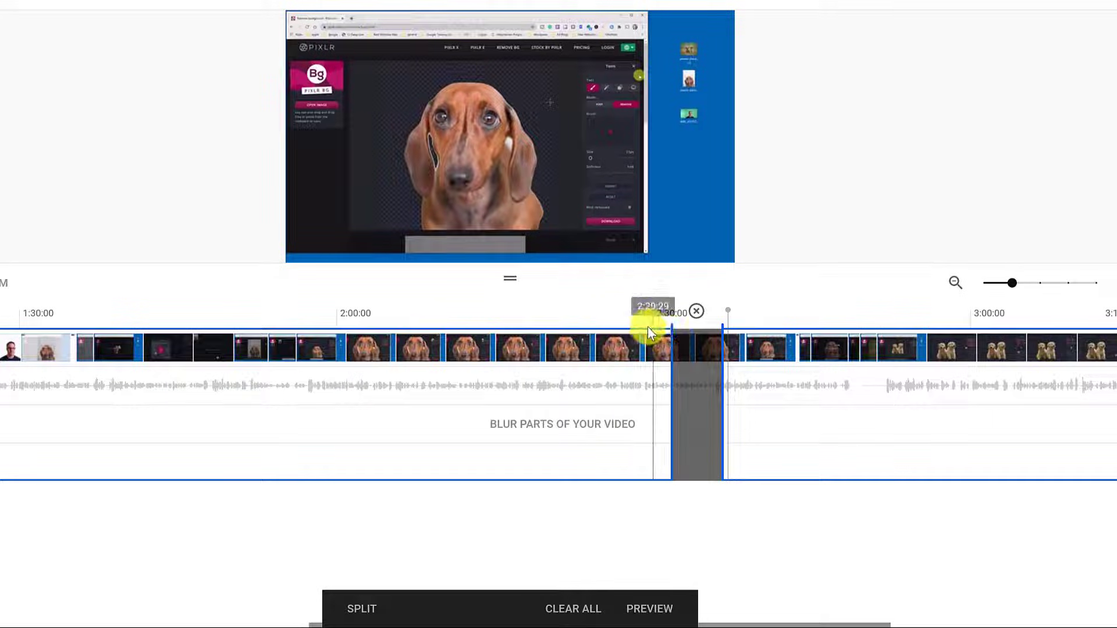
Replay the transition over the middle cut and pull the cut's end back to about 2:36.
{"action": "left_click", "coordinate": [648, 331]}
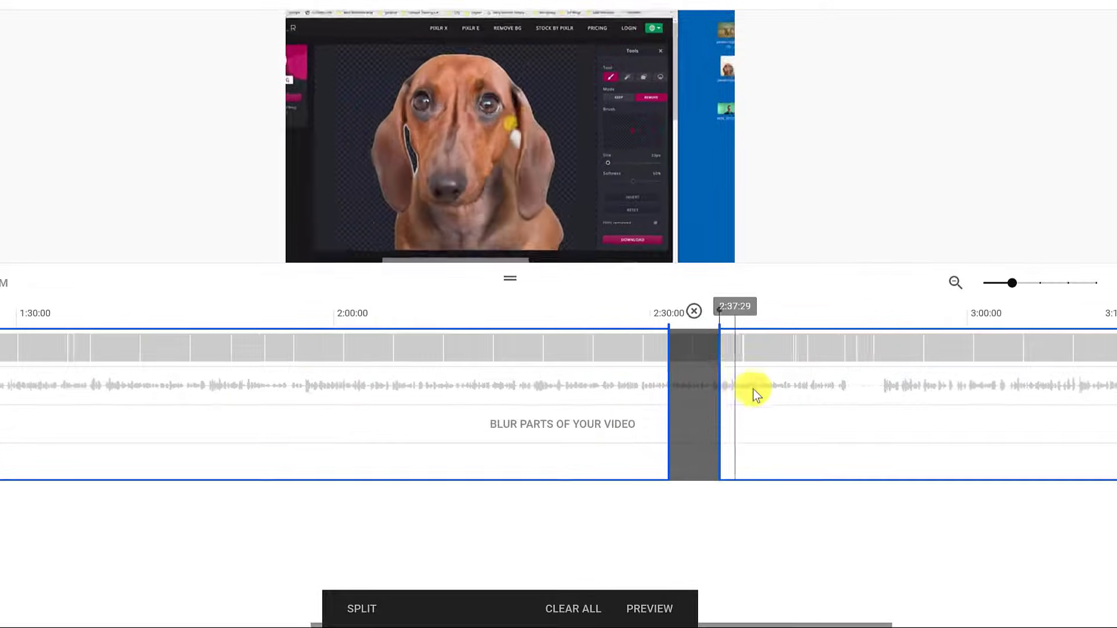
{"action": "scroll", "coordinate": [742, 421], "scroll_direction": "right", "scroll_amount": 2}
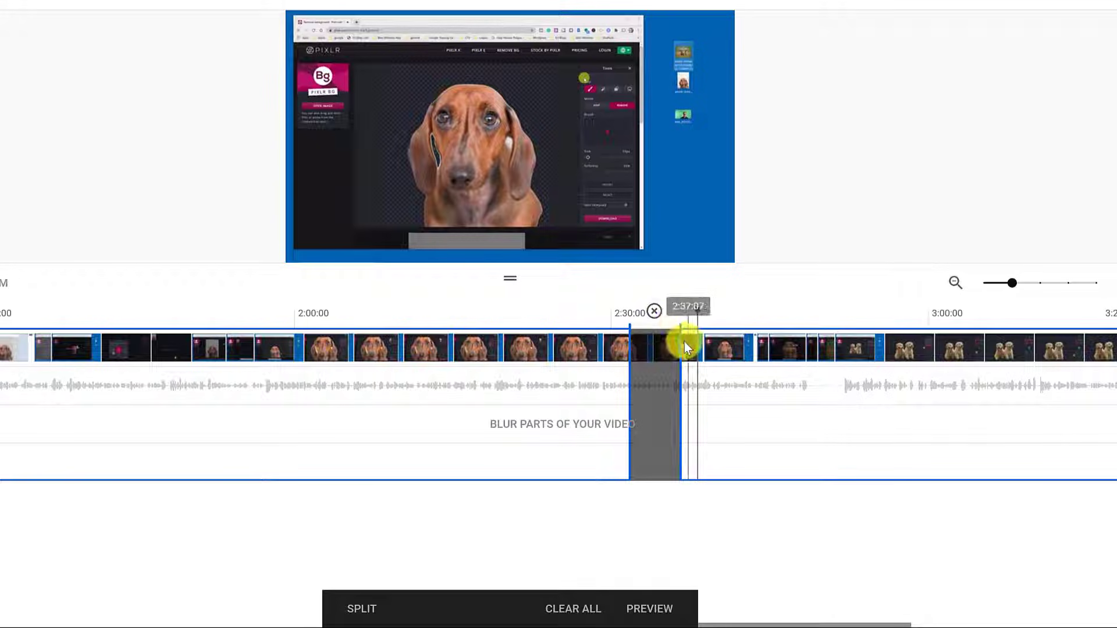
{"action": "left_click", "coordinate": [603, 322]}
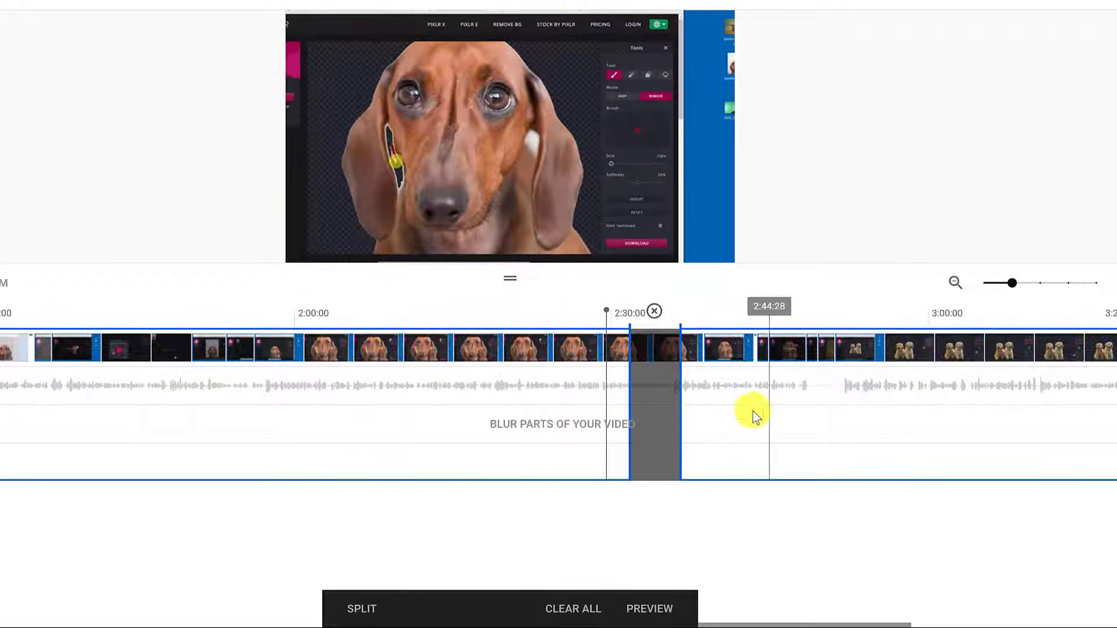
{"action": "left_click", "coordinate": [707, 414]}
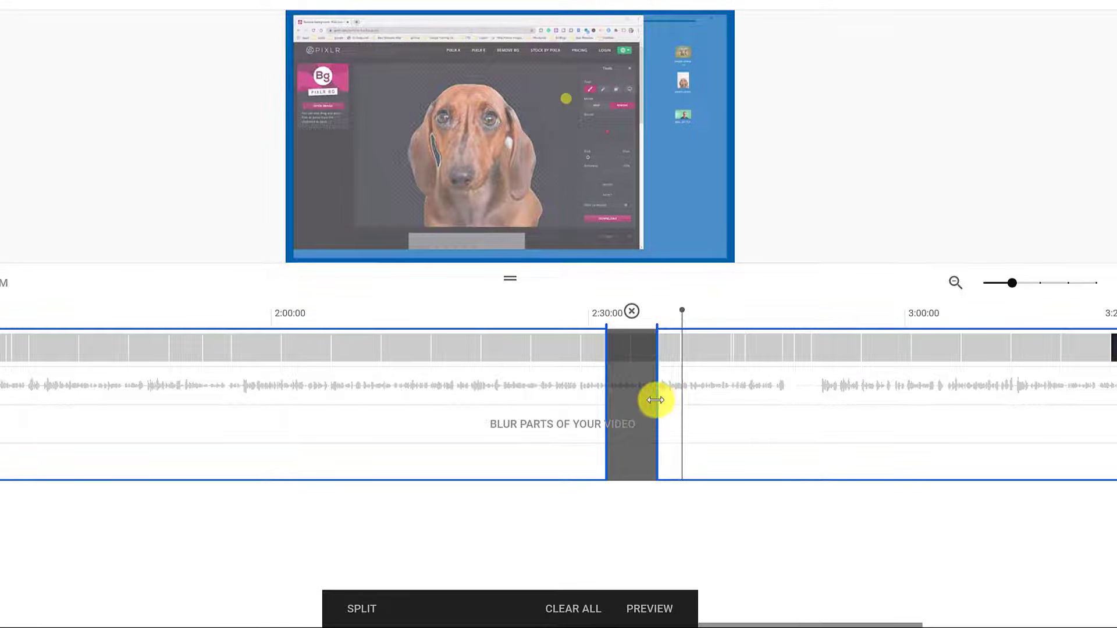
{"action": "left_click_drag", "start_coordinate": [656, 400], "coordinate": [652, 400]}
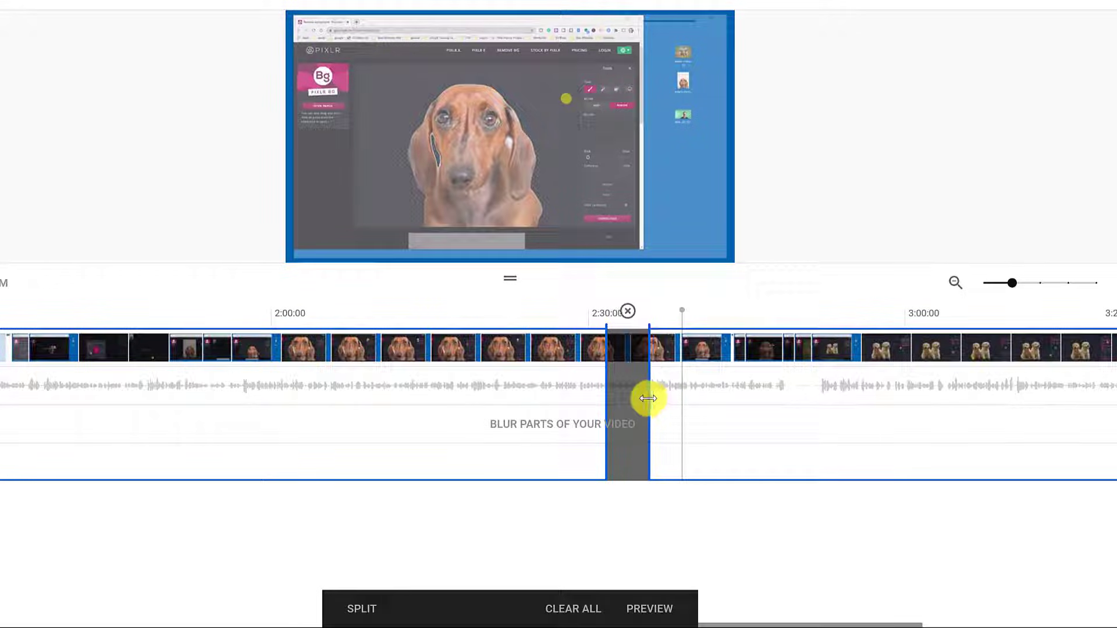
{"action": "left_click", "coordinate": [594, 321]}
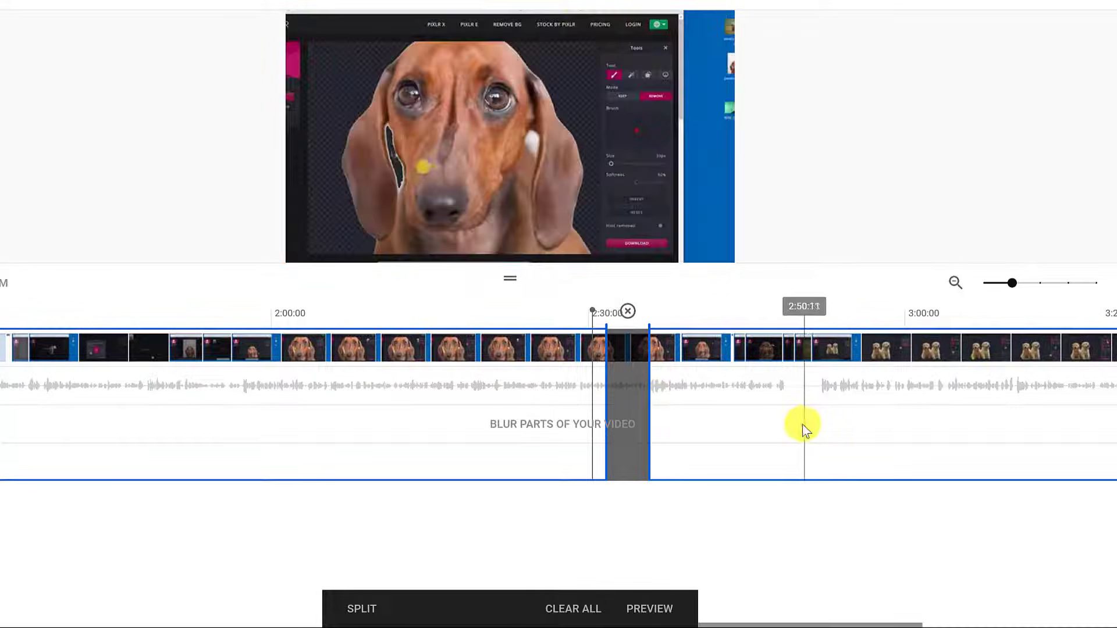
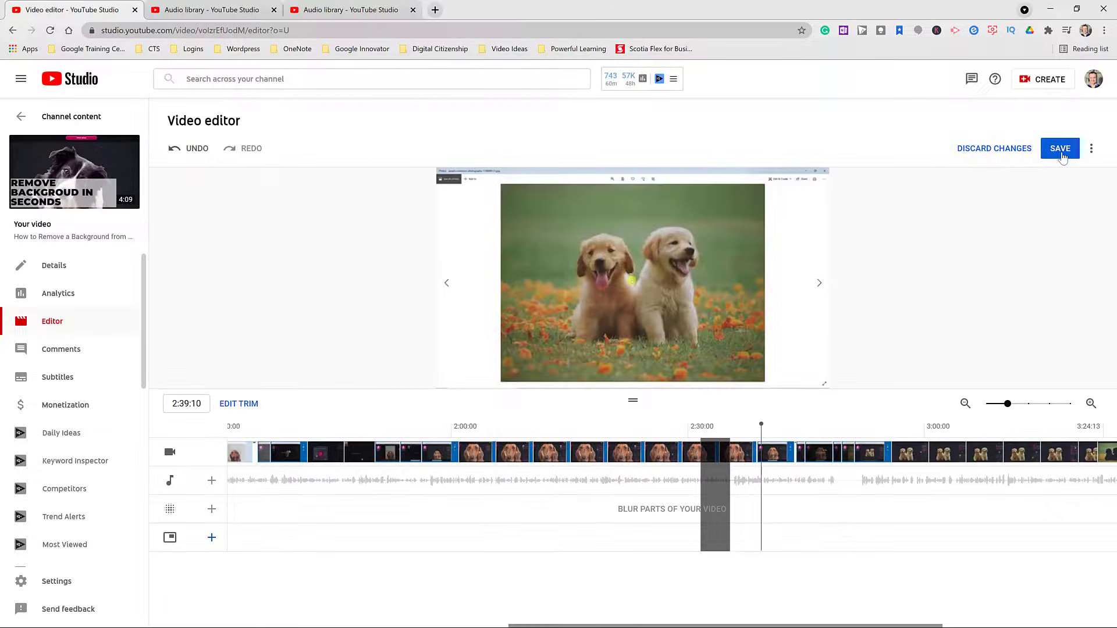
Save the trimmed video and confirm the changes.
{"action": "left_click", "coordinate": [1054, 54]}
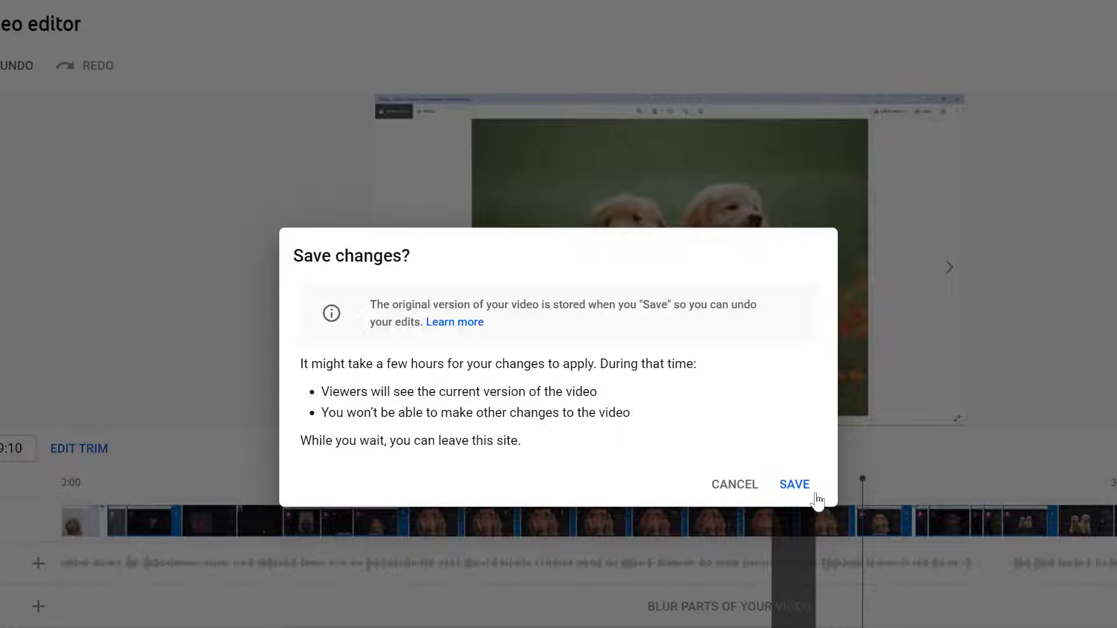
{"action": "left_click", "coordinate": [792, 487]}
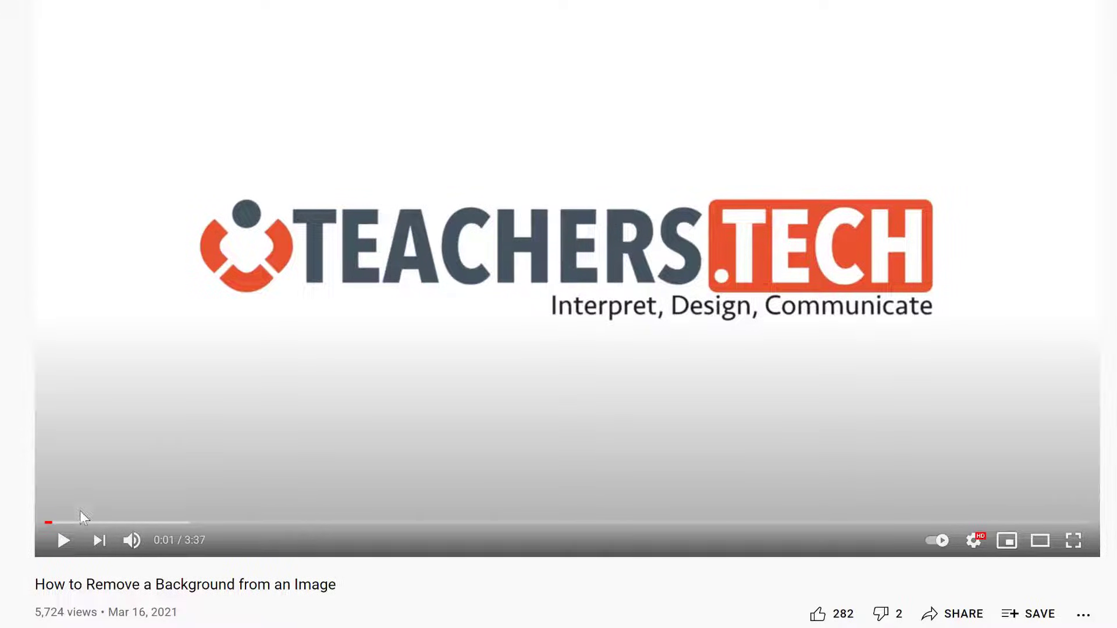
Play the published video from its start to check the trimmed beginning.
{"action": "mouse_move", "coordinate": [43, 526]}
{"action": "left_mouse_down"}
{"action": "mouse_move", "coordinate": [83, 524]}
{"action": "mouse_move", "coordinate": [46, 524]}
{"action": "left_mouse_up"}
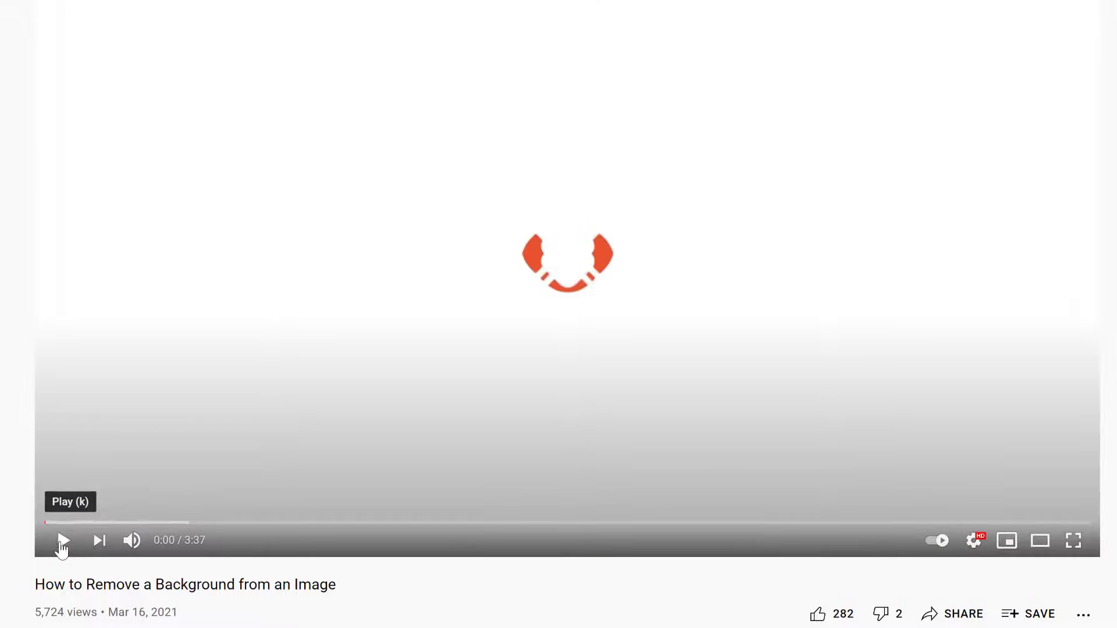
{"action": "left_click", "coordinate": [64, 541]}
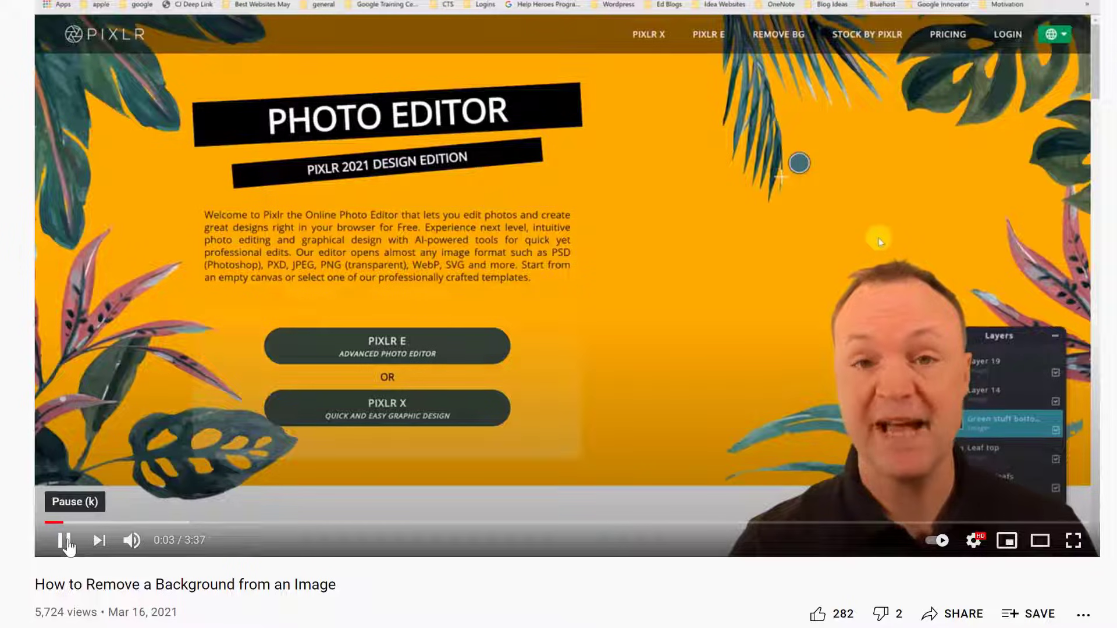
{"action": "left_click", "coordinate": [64, 540]}
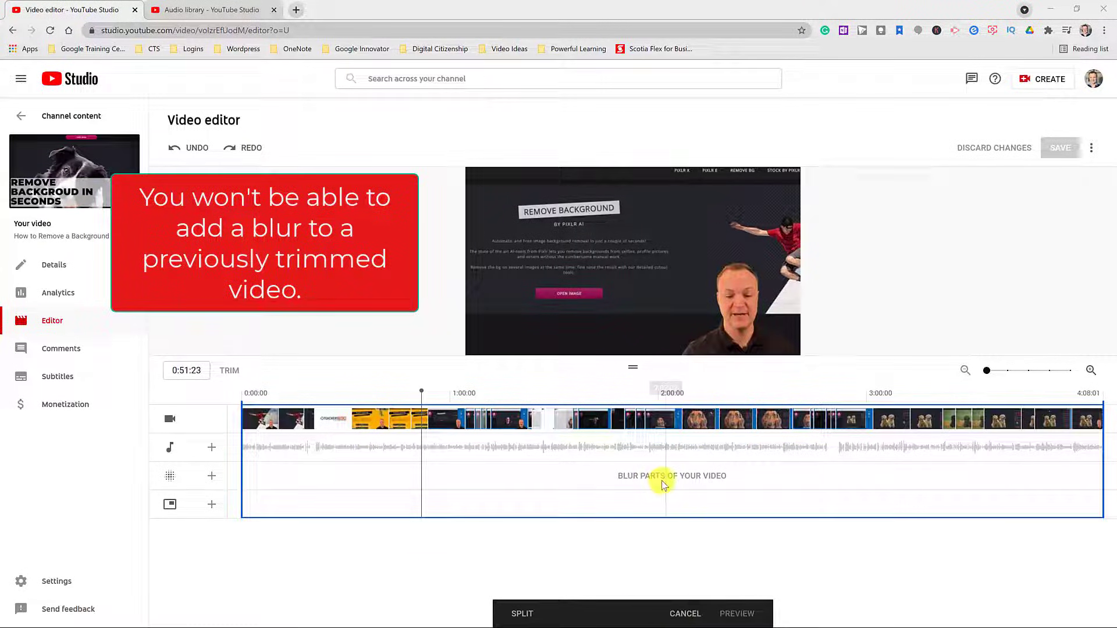
Cancel the trimming mode and show the blur types available for the video.
{"action": "mouse_move", "coordinate": [661, 479]}
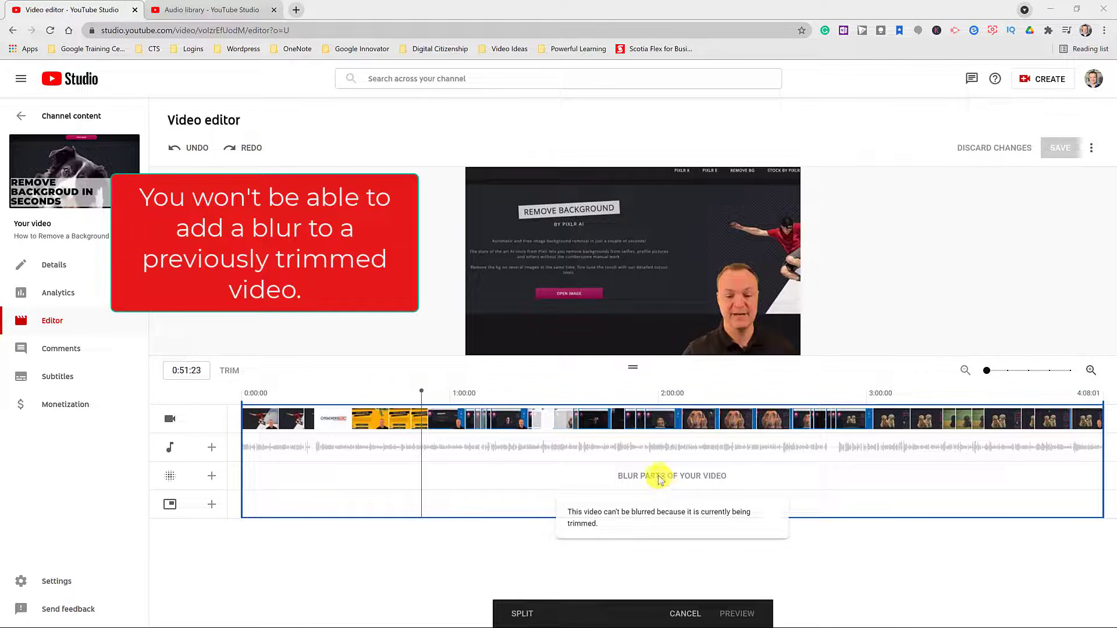
{"action": "left_click", "coordinate": [685, 613]}
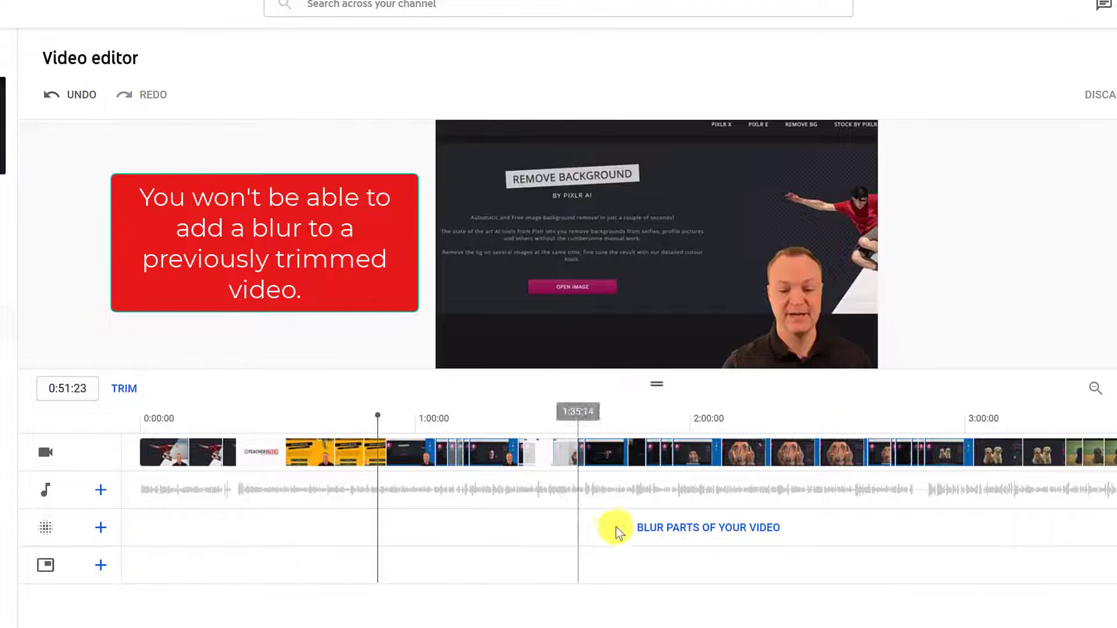
{"action": "left_click", "coordinate": [649, 528]}
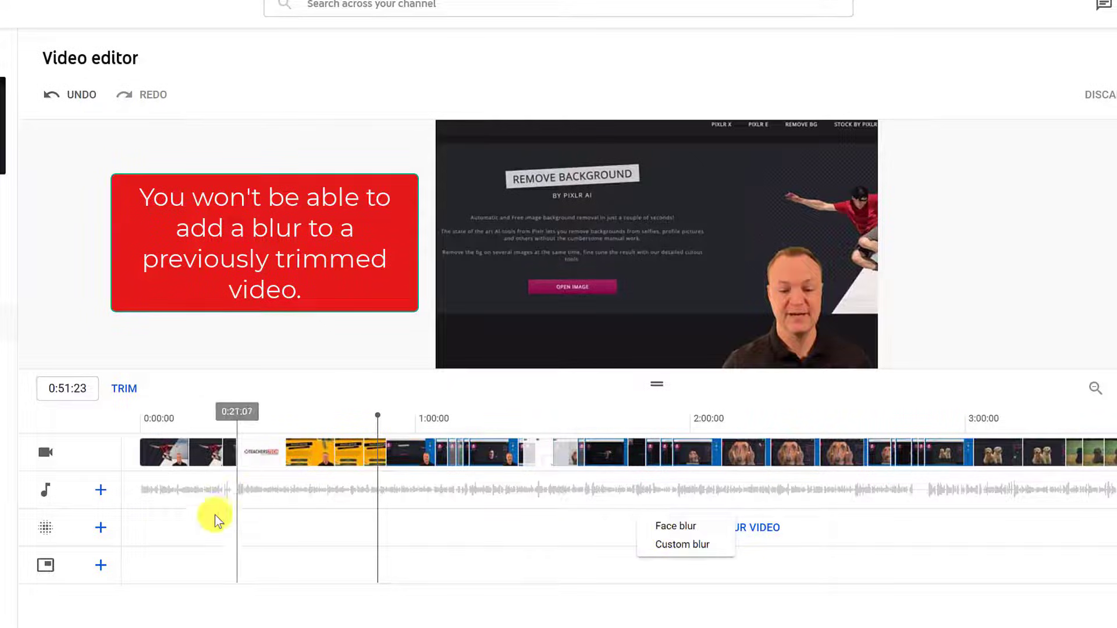
Add a face blur and apply it to all detected faces.
{"action": "left_click", "coordinate": [101, 529]}
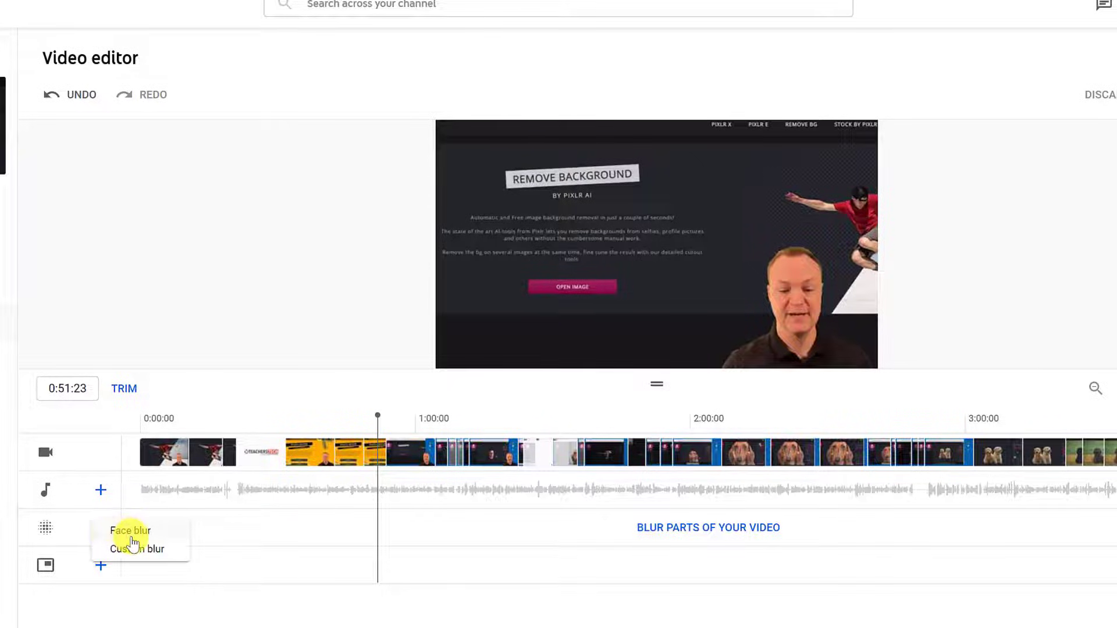
{"action": "left_click", "coordinate": [129, 535]}
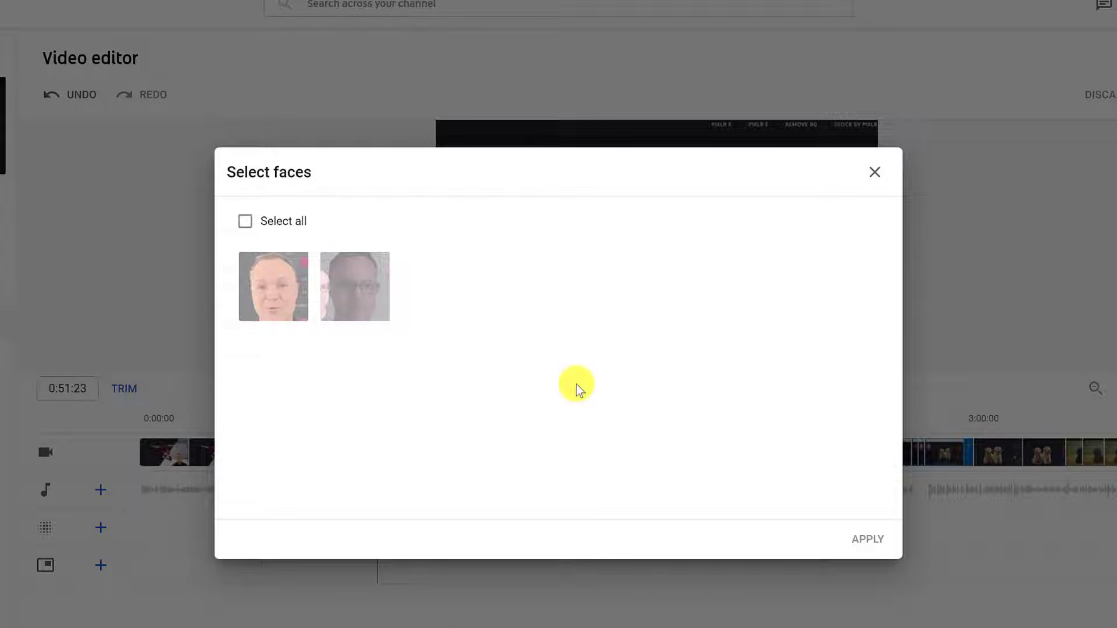
{"action": "left_click", "coordinate": [283, 297]}
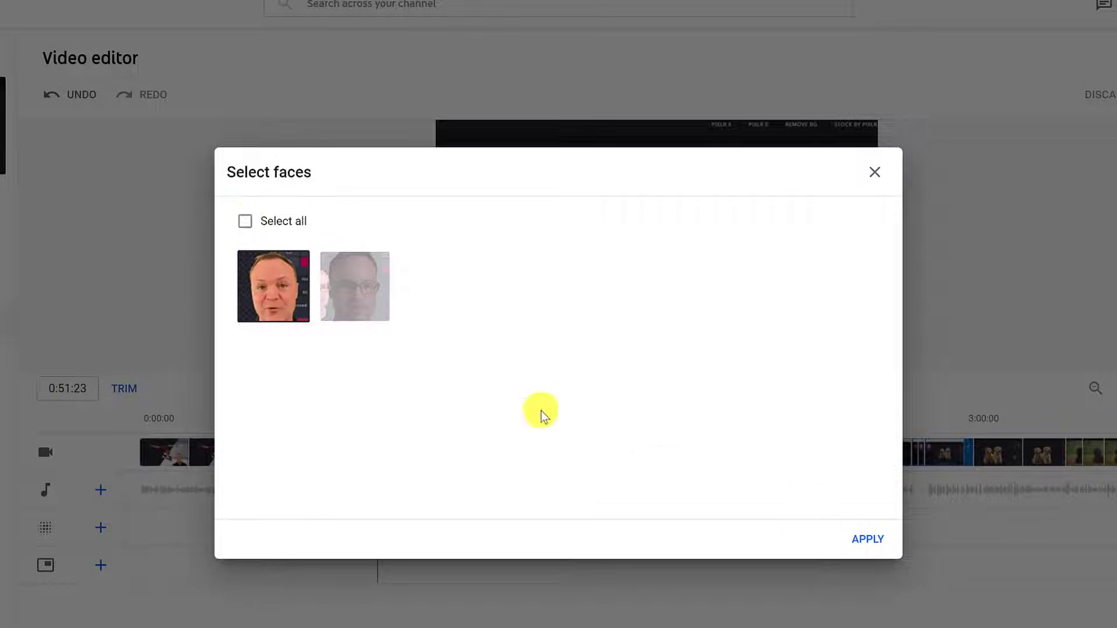
{"action": "left_click", "coordinate": [245, 222]}
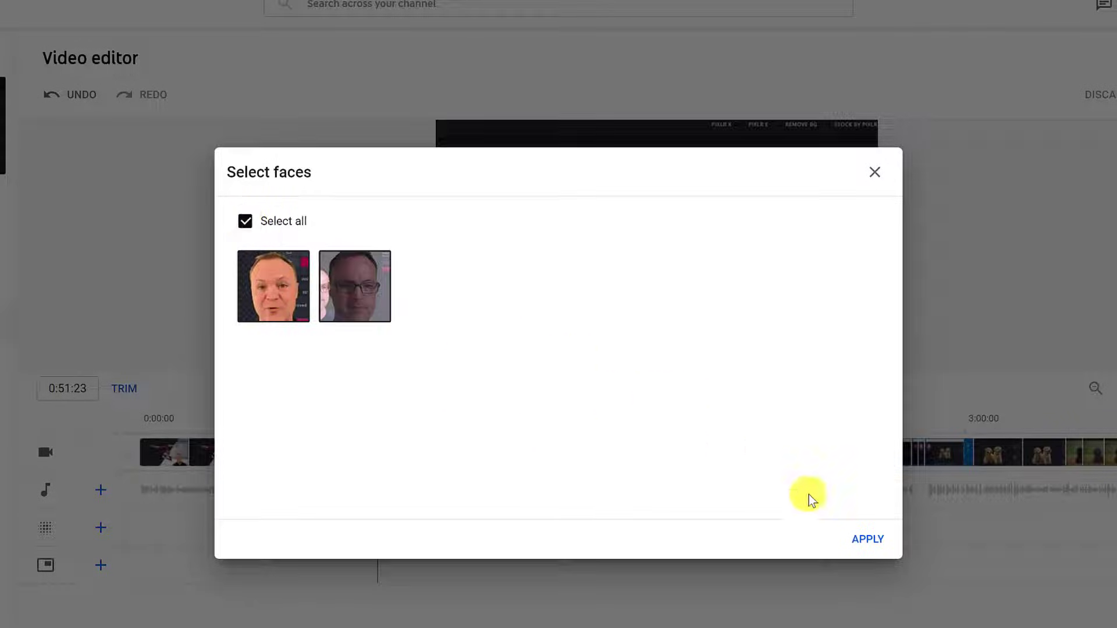
{"action": "left_click", "coordinate": [871, 541]}
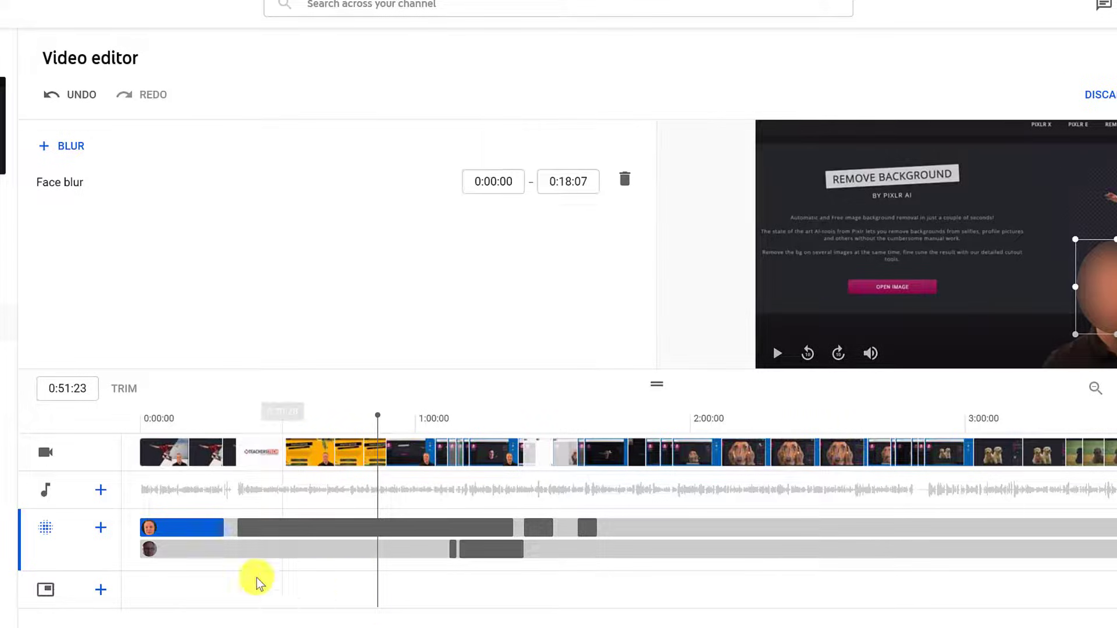
Play the video from about 0:10 and from about 0:36 to check the face blur.
{"action": "left_click", "coordinate": [187, 423]}
{"action": "left_click", "coordinate": [982, 249]}
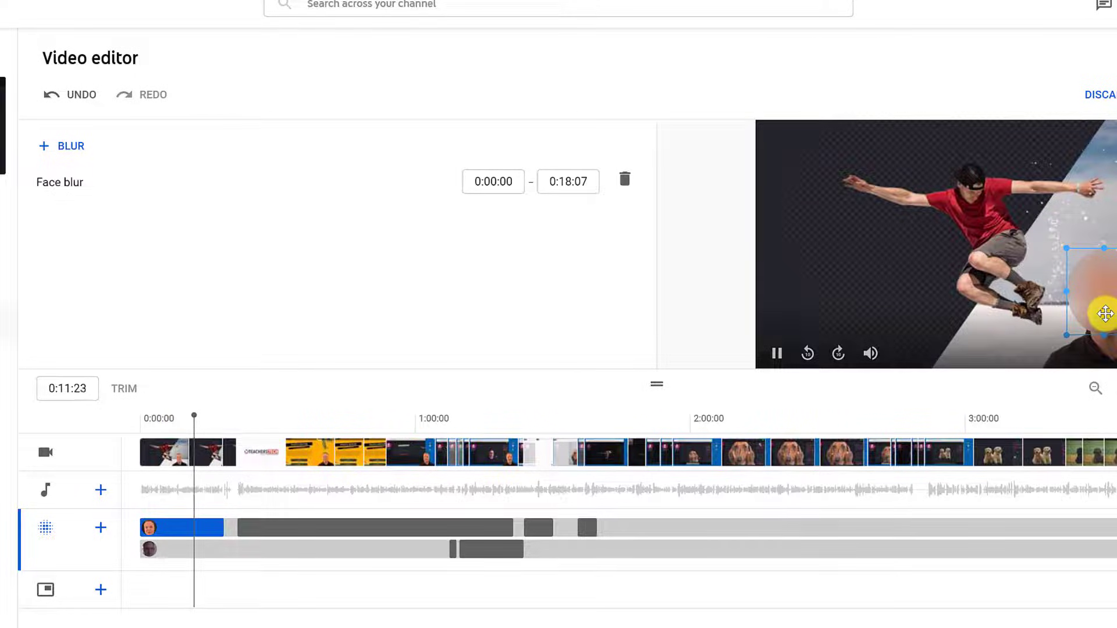
{"action": "key", "text": "space"}
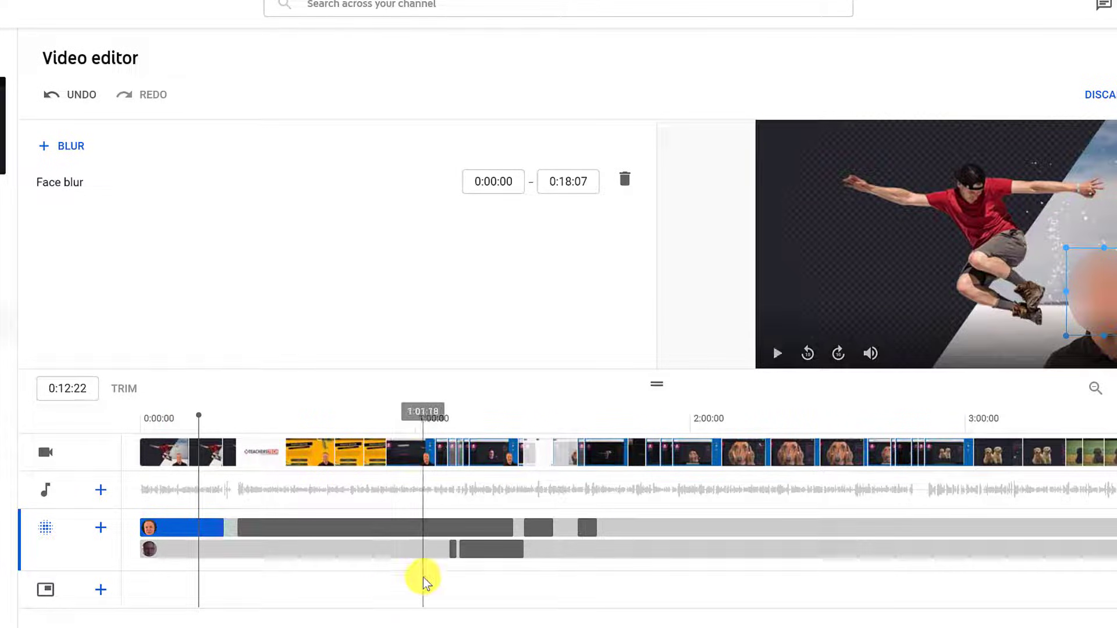
{"action": "left_click", "coordinate": [310, 410]}
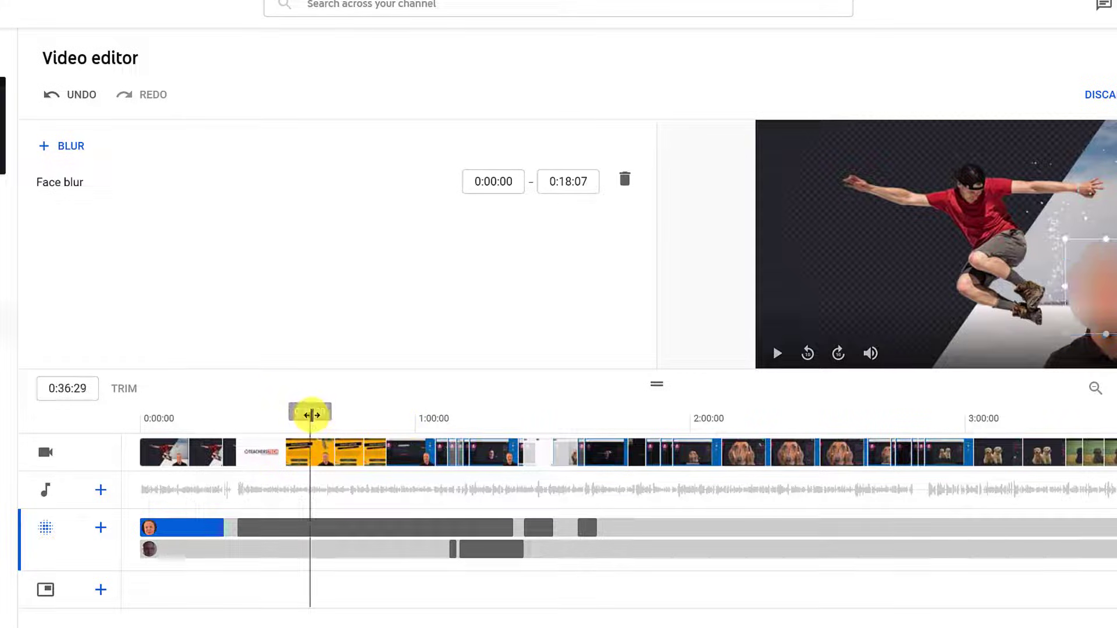
{"action": "left_click", "coordinate": [983, 249]}
{"action": "left_click", "coordinate": [982, 249]}
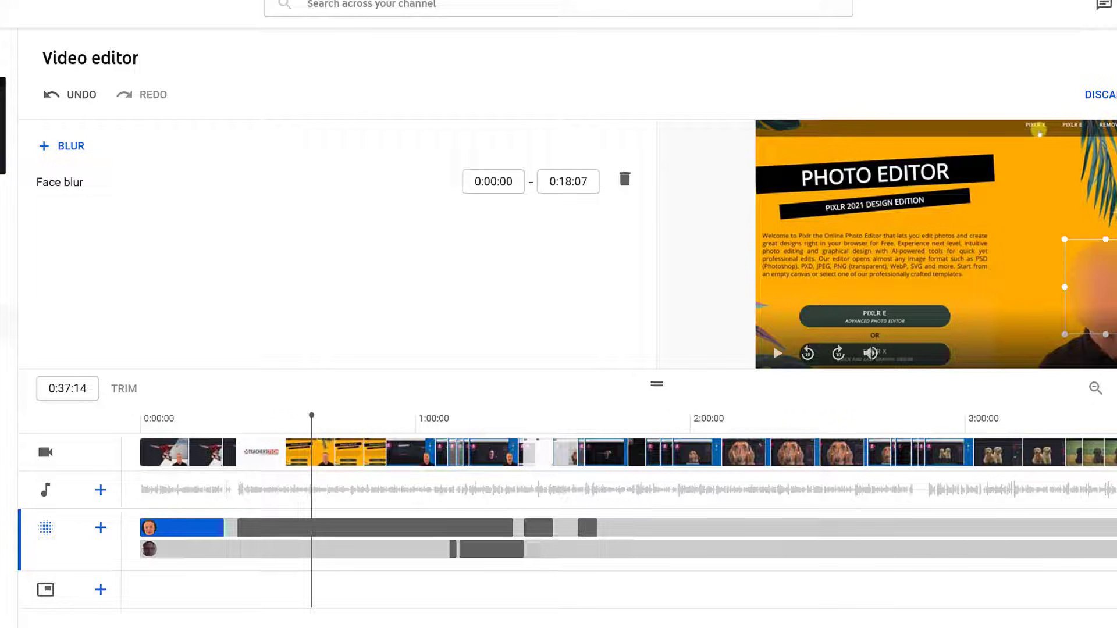
Shorten the first face's second blur segment to end at 1:01:20, and undo the face blur edits.
{"action": "left_click", "coordinate": [288, 530]}
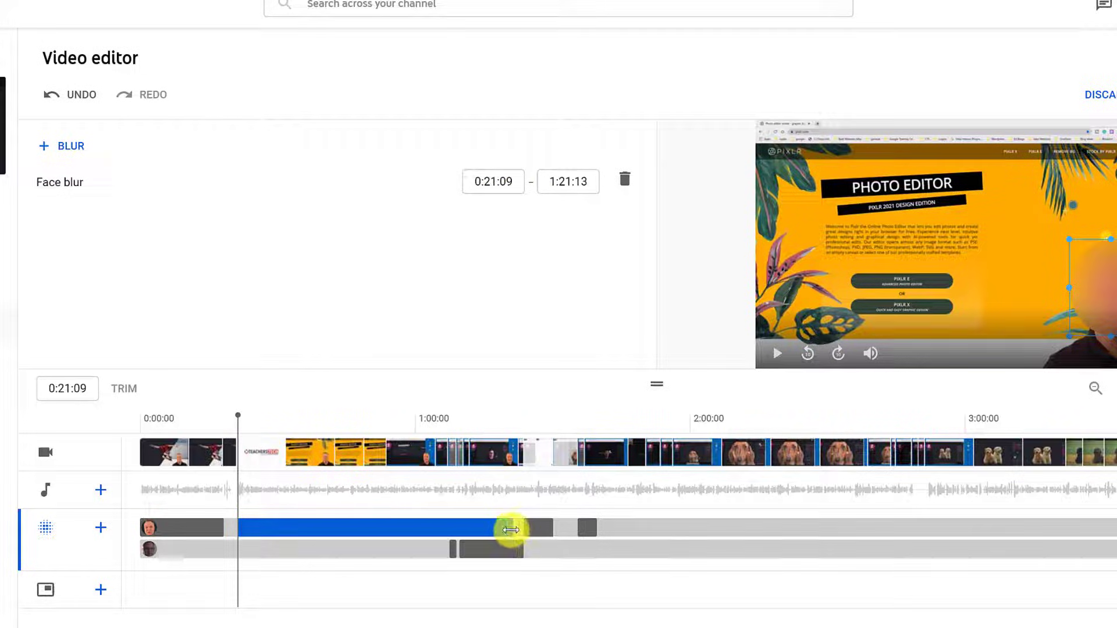
{"action": "left_click_drag", "start_coordinate": [512, 531], "coordinate": [405, 537]}
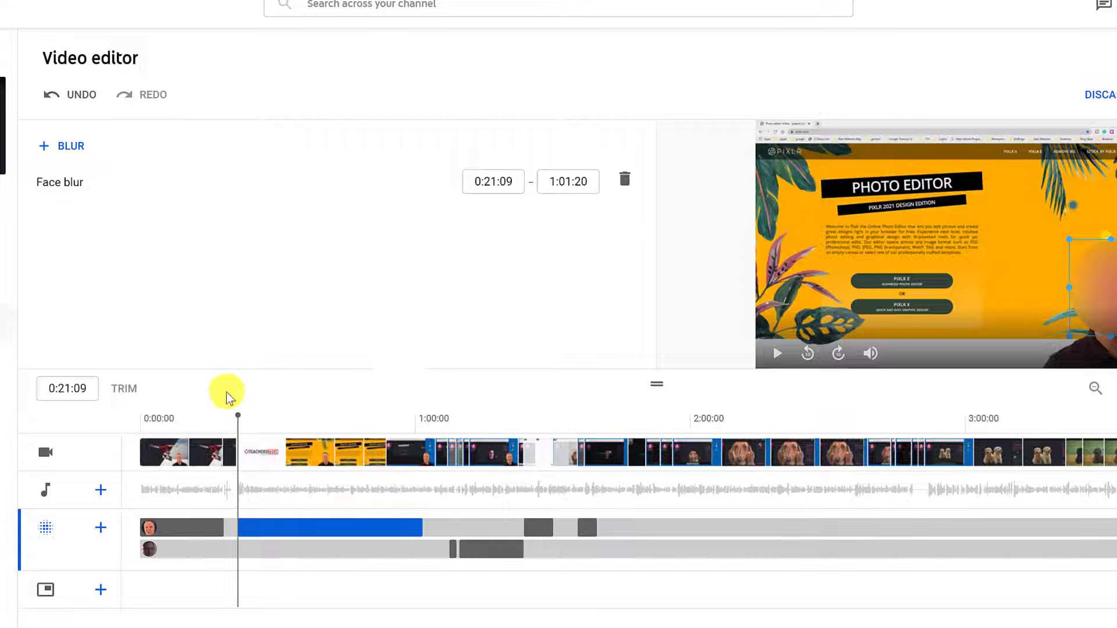
{"action": "left_click", "coordinate": [78, 97]}
{"action": "left_click", "coordinate": [77, 96]}
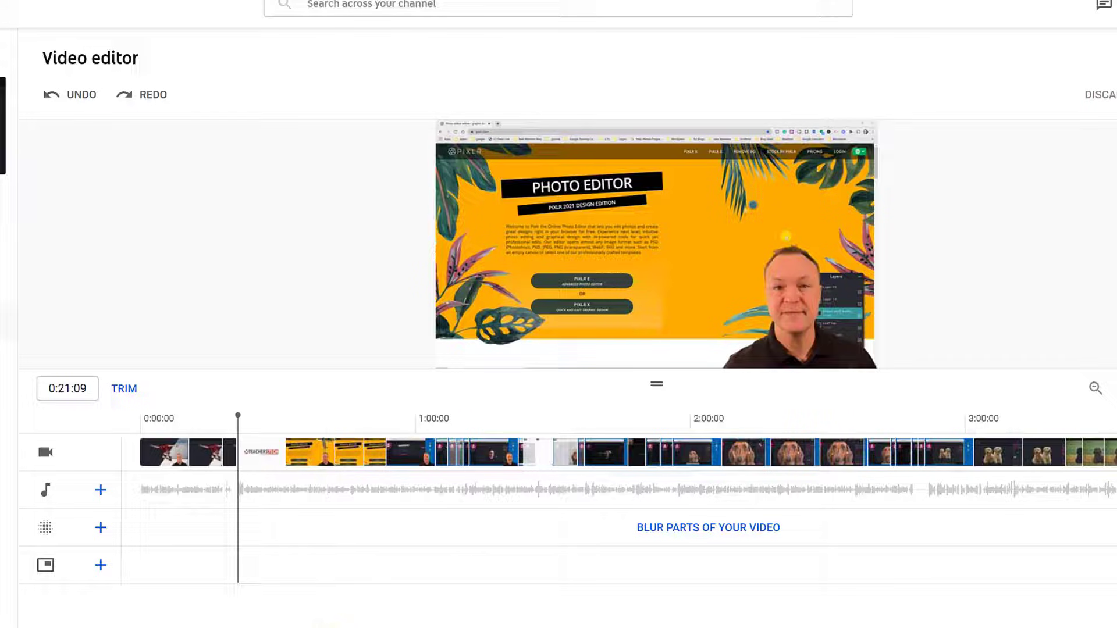
Add a custom blur at 0:21, place it over the presenter's face, make it oval and enlarge it vertically.
{"action": "left_click", "coordinate": [101, 527]}
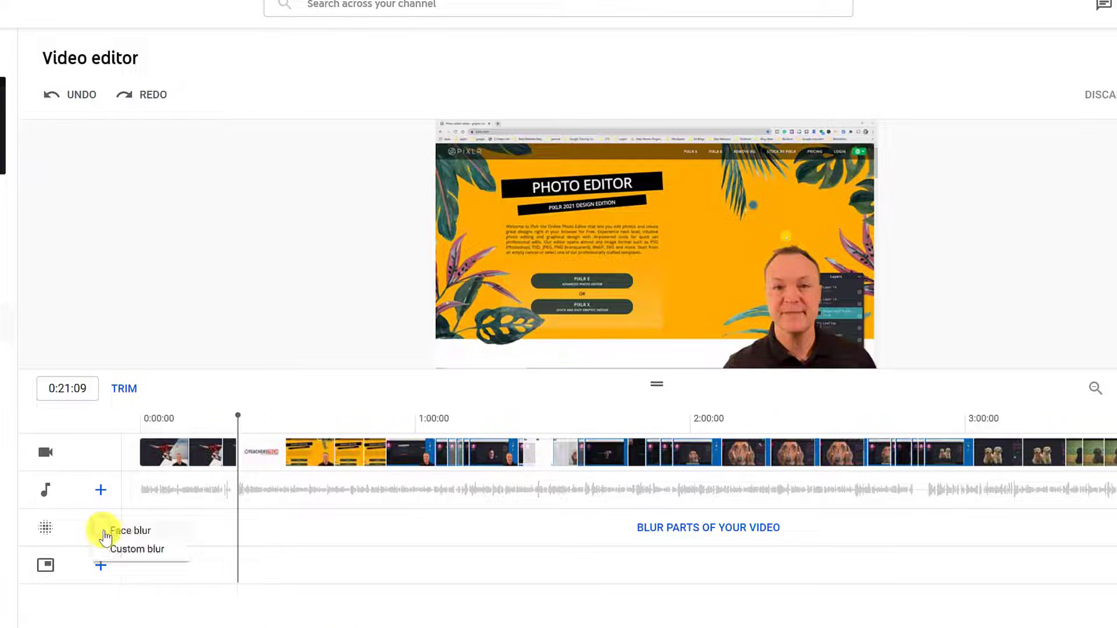
{"action": "left_click", "coordinate": [138, 550]}
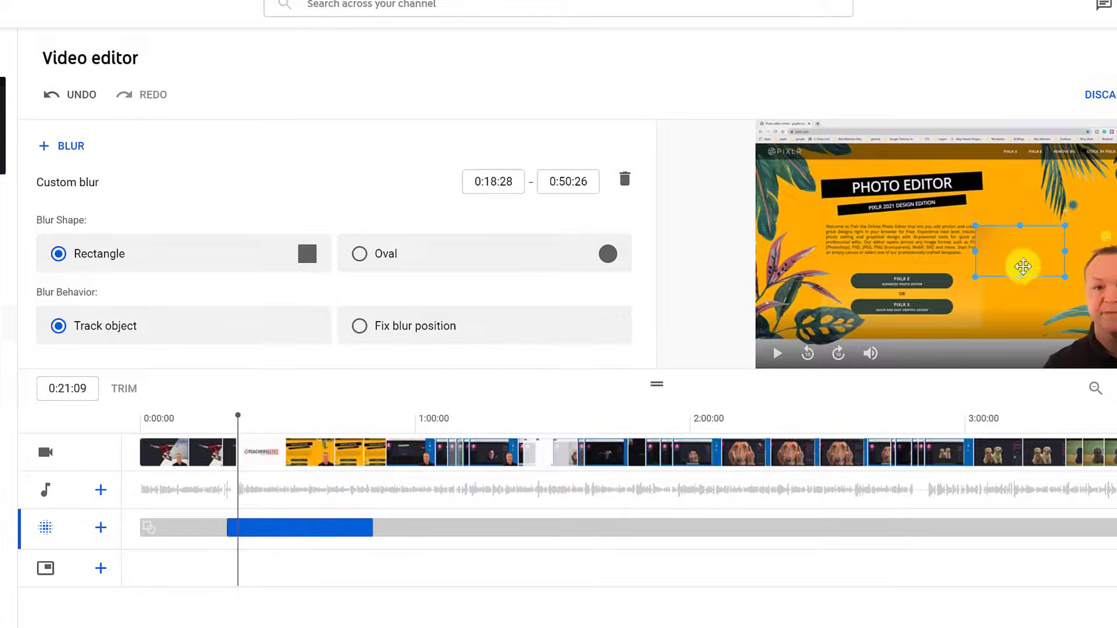
{"action": "left_click_drag", "start_coordinate": [1023, 266], "coordinate": [1039, 342]}
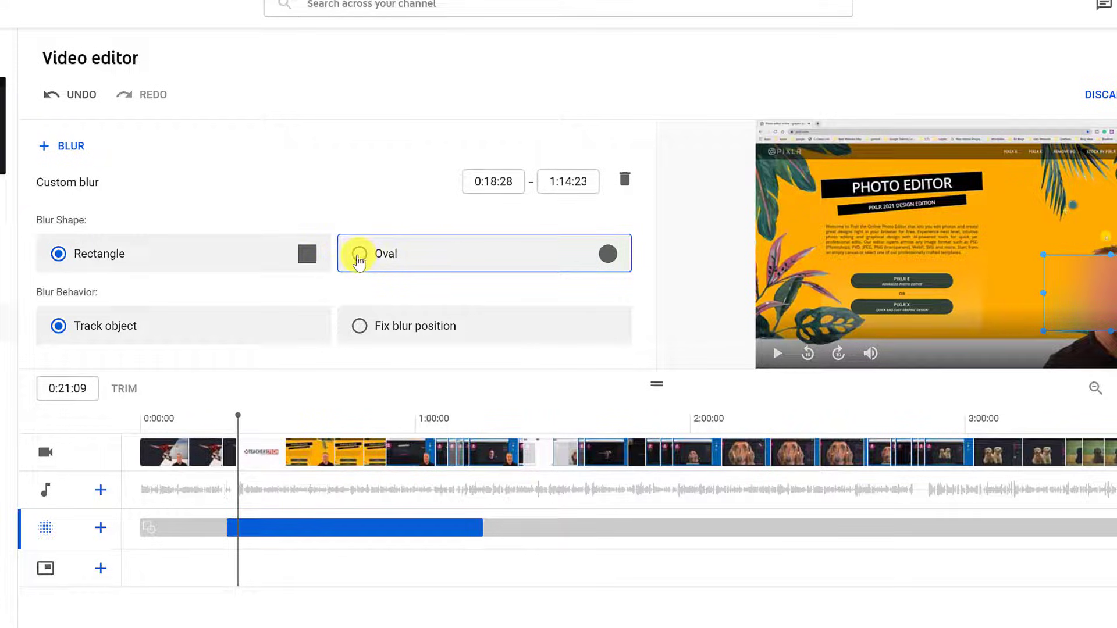
{"action": "left_click", "coordinate": [359, 256]}
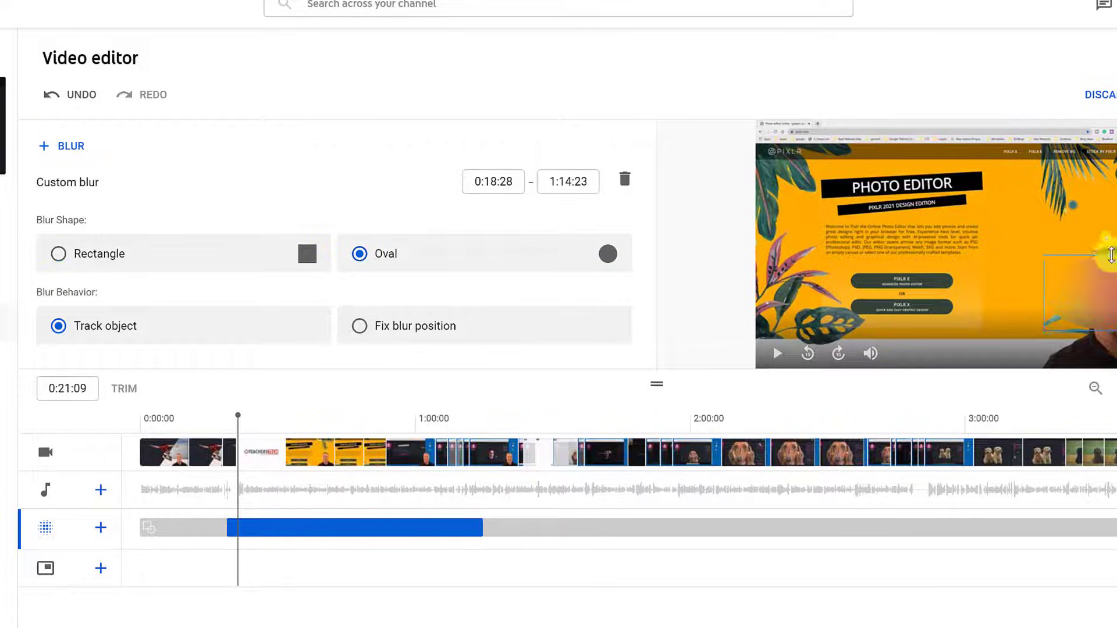
{"action": "left_click_drag", "start_coordinate": [1111, 255], "coordinate": [1111, 237]}
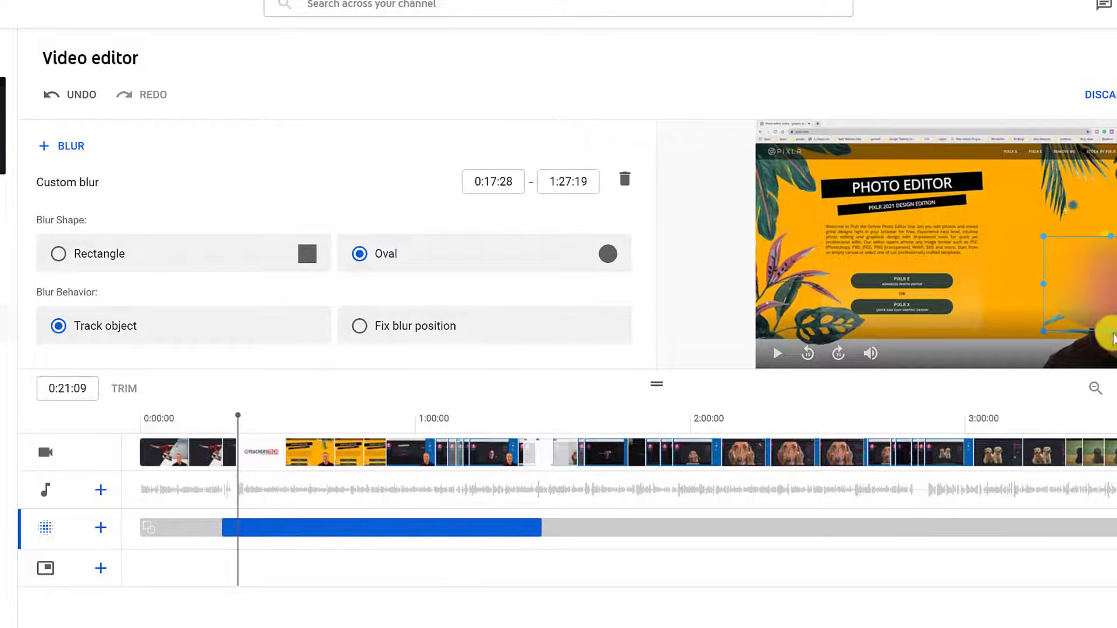
{"action": "left_click_drag", "start_coordinate": [1113, 331], "coordinate": [1112, 343]}
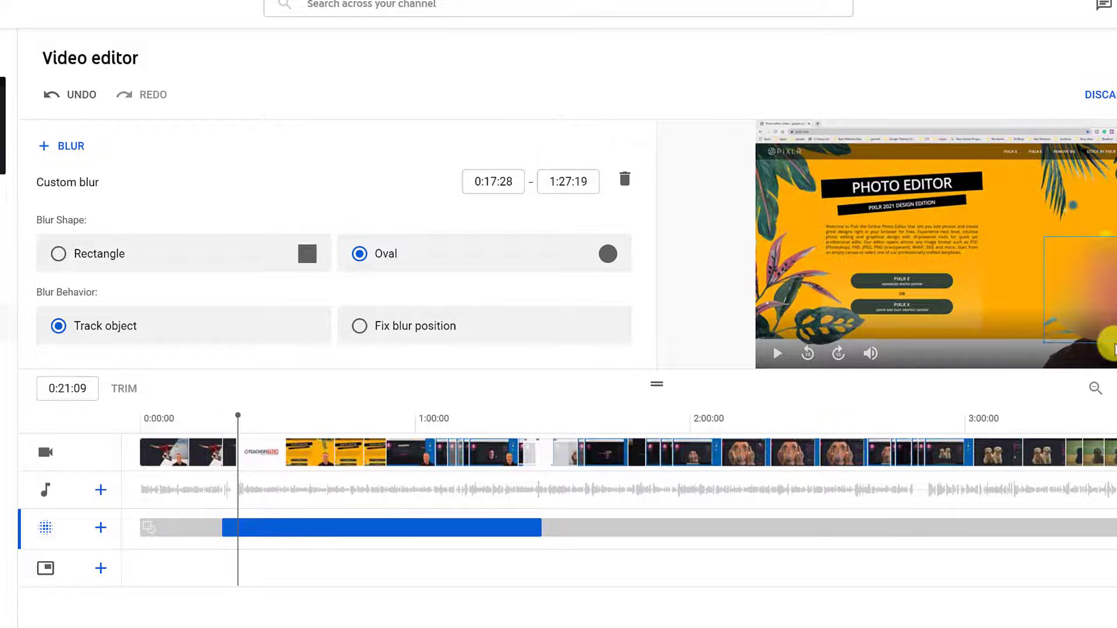
Keep the blur behavior on Track object and delete the custom blur over the presenter's face.
{"action": "left_click", "coordinate": [244, 335]}
{"action": "left_click", "coordinate": [356, 336]}
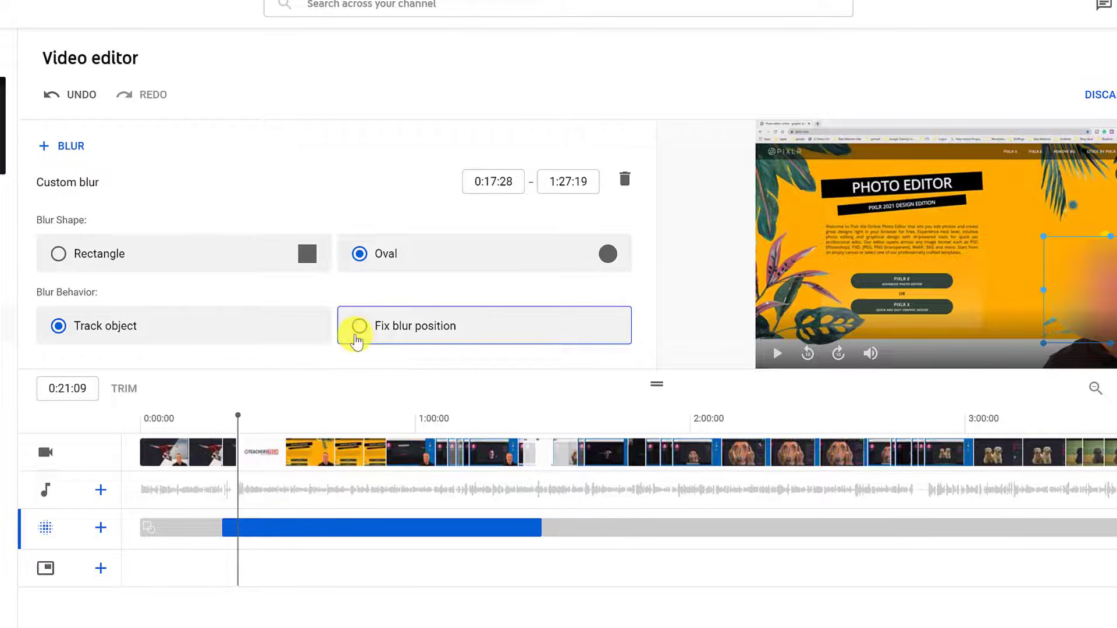
{"action": "left_click", "coordinate": [181, 331]}
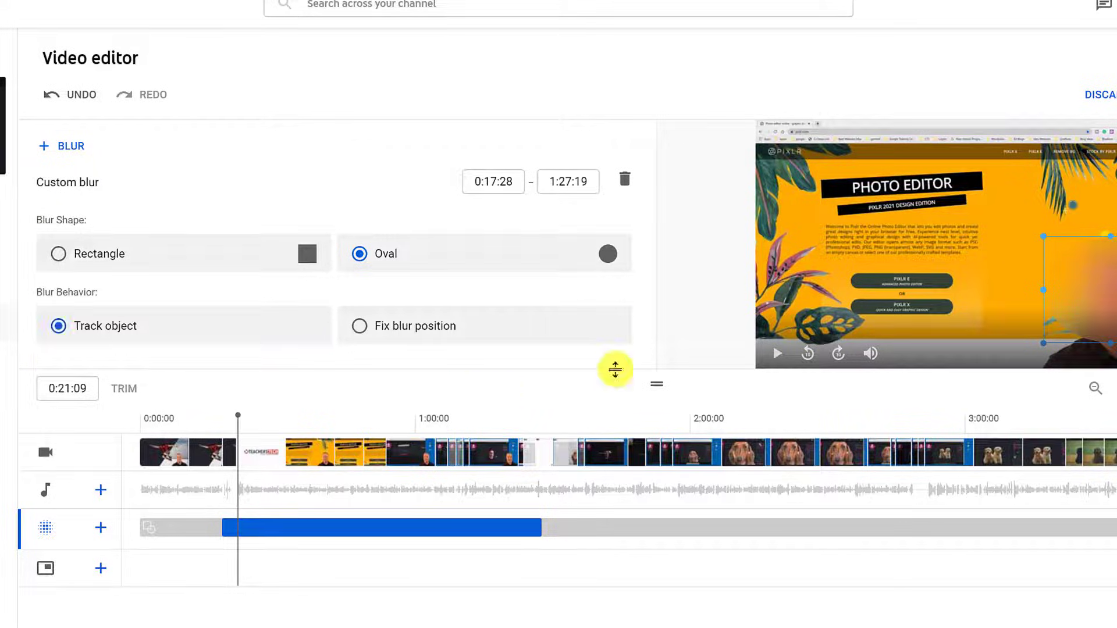
{"action": "left_click", "coordinate": [624, 179]}
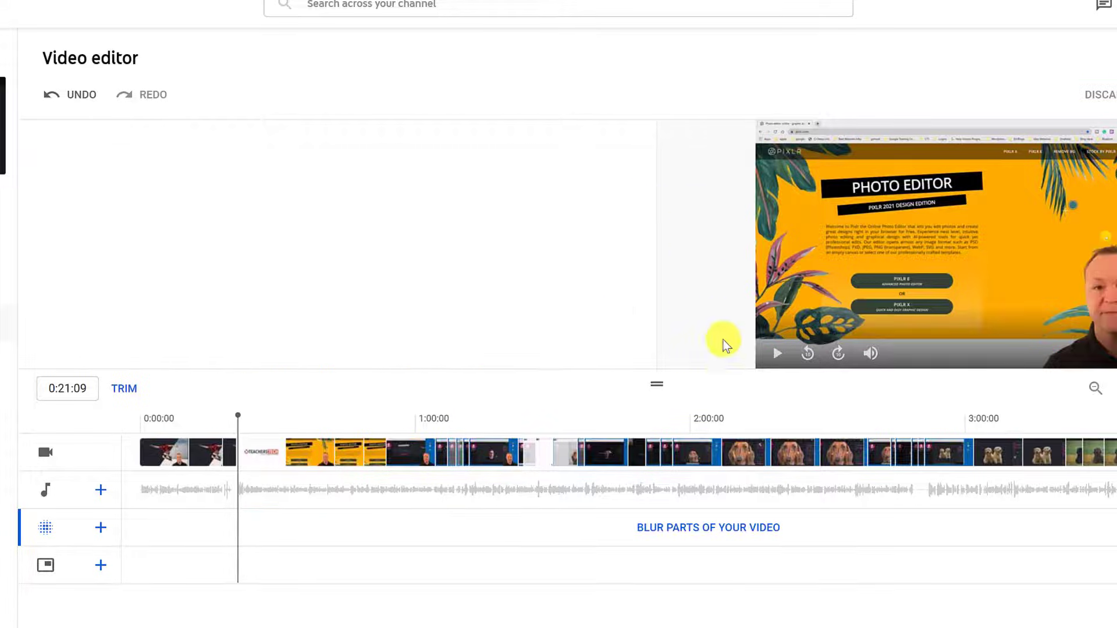
Add an oval custom blur at about 2:15 and fit it over the dog's unblurred eye nearest the Tools panel.
{"action": "left_click", "coordinate": [760, 417]}
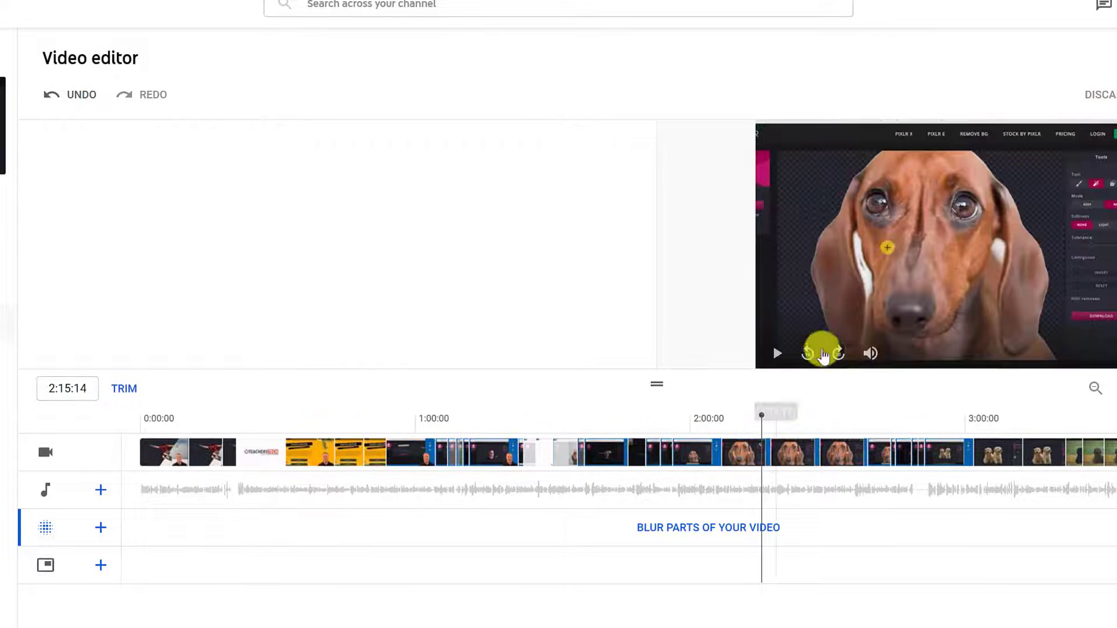
{"action": "left_click", "coordinate": [685, 528]}
{"action": "left_click", "coordinate": [684, 545]}
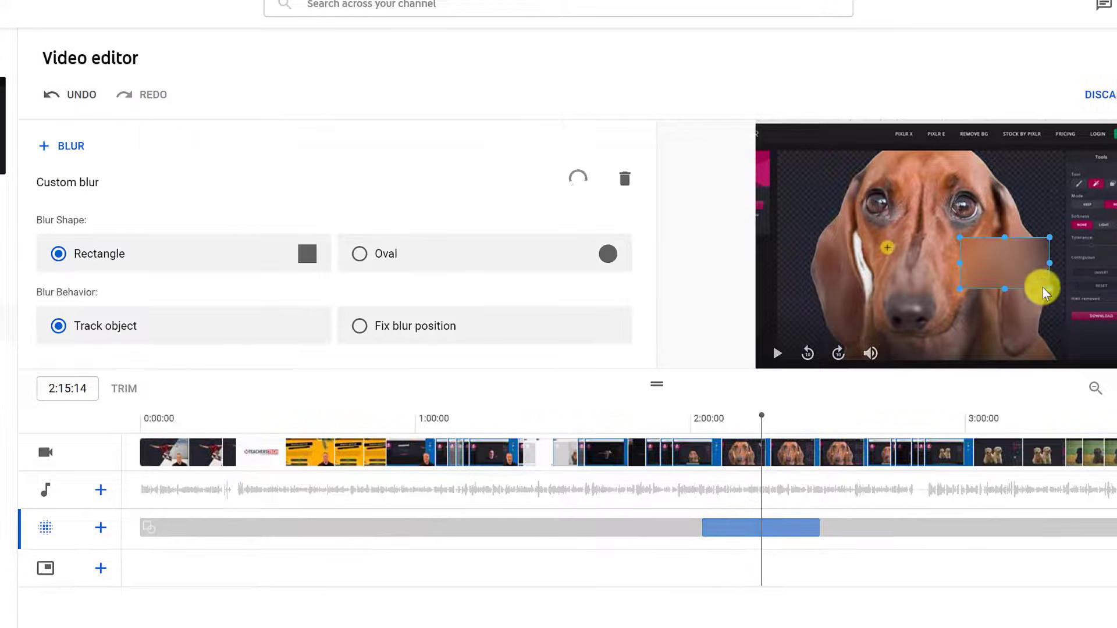
{"action": "left_click_drag", "start_coordinate": [1022, 274], "coordinate": [990, 216]}
{"action": "left_click", "coordinate": [376, 255]}
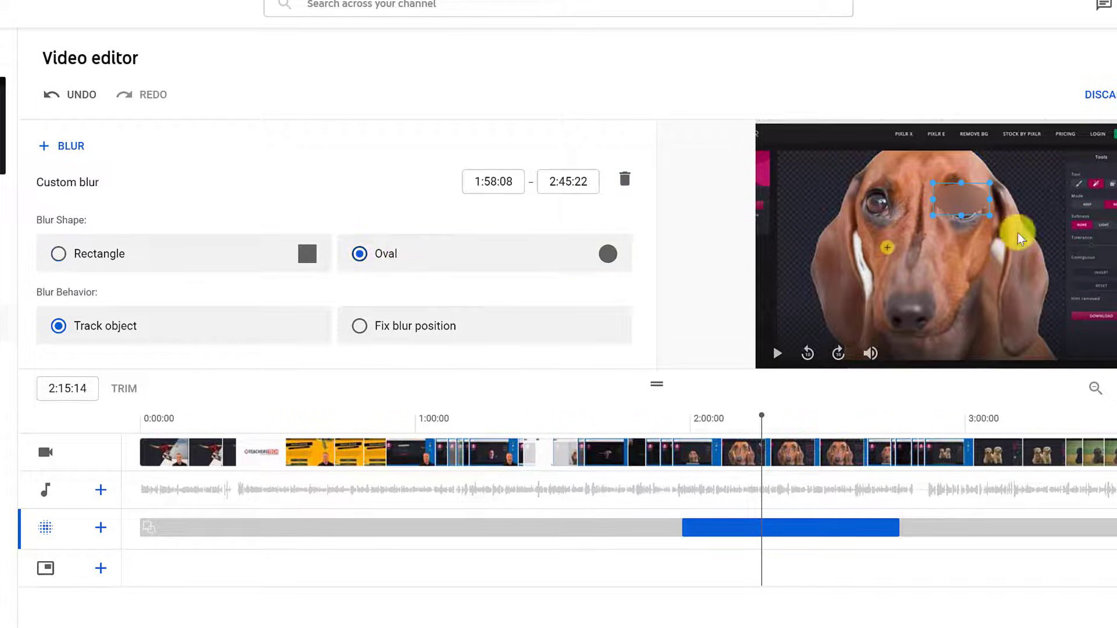
{"action": "left_click_drag", "start_coordinate": [962, 216], "coordinate": [961, 230]}
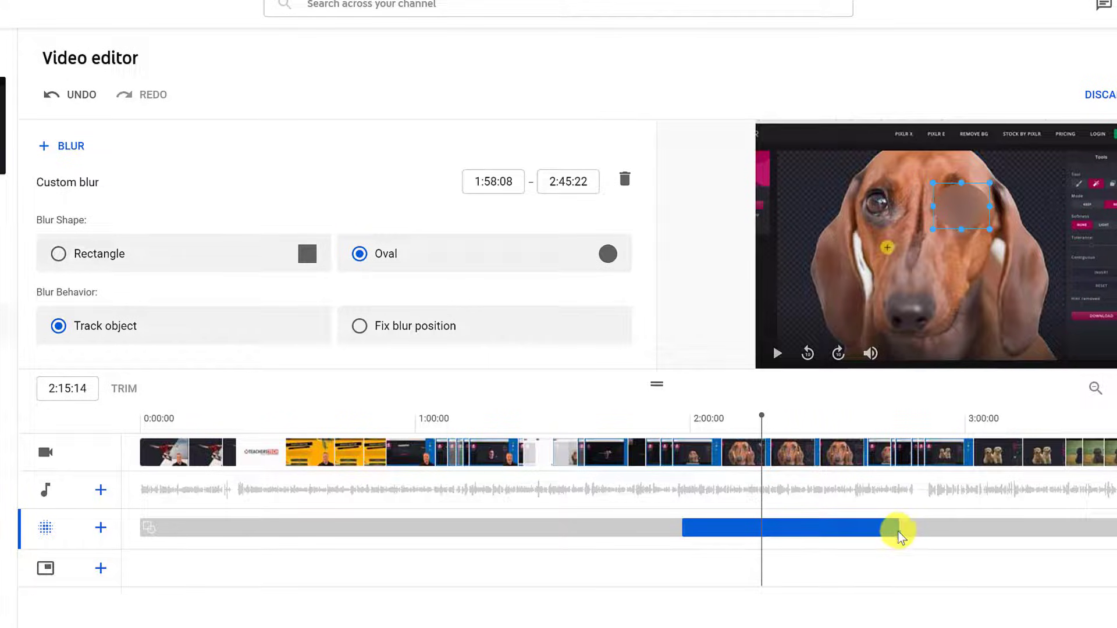
Shorten the eye blur to run from 2:05:29 to 2:15:22 and check a frame within that range.
{"action": "left_click_drag", "start_coordinate": [901, 530], "coordinate": [761, 527]}
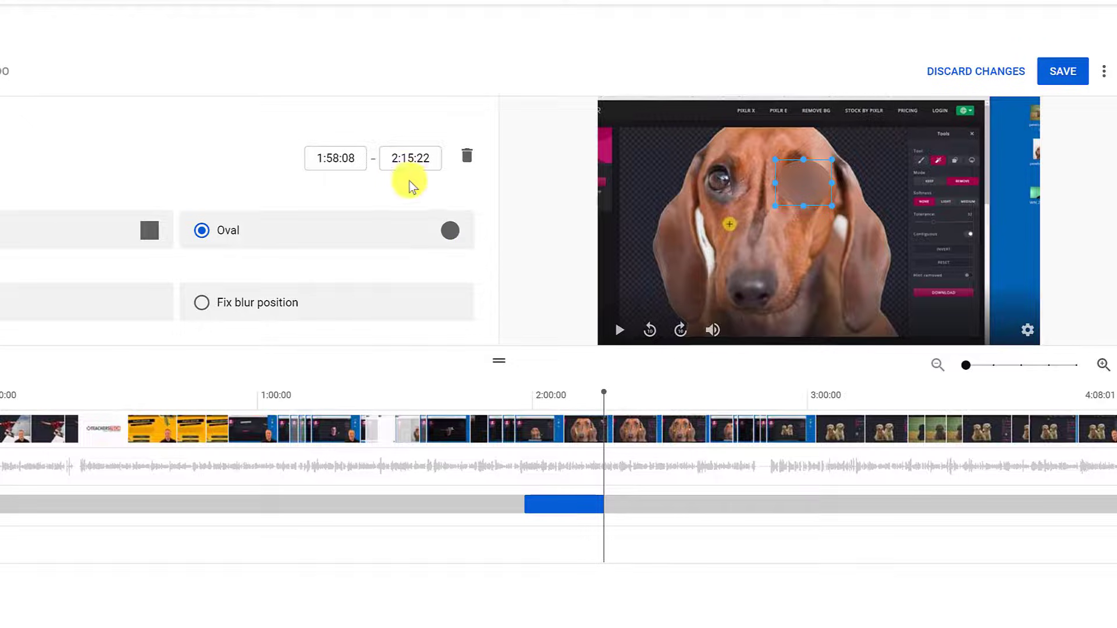
{"action": "left_click_drag", "start_coordinate": [525, 503], "coordinate": [546, 503]}
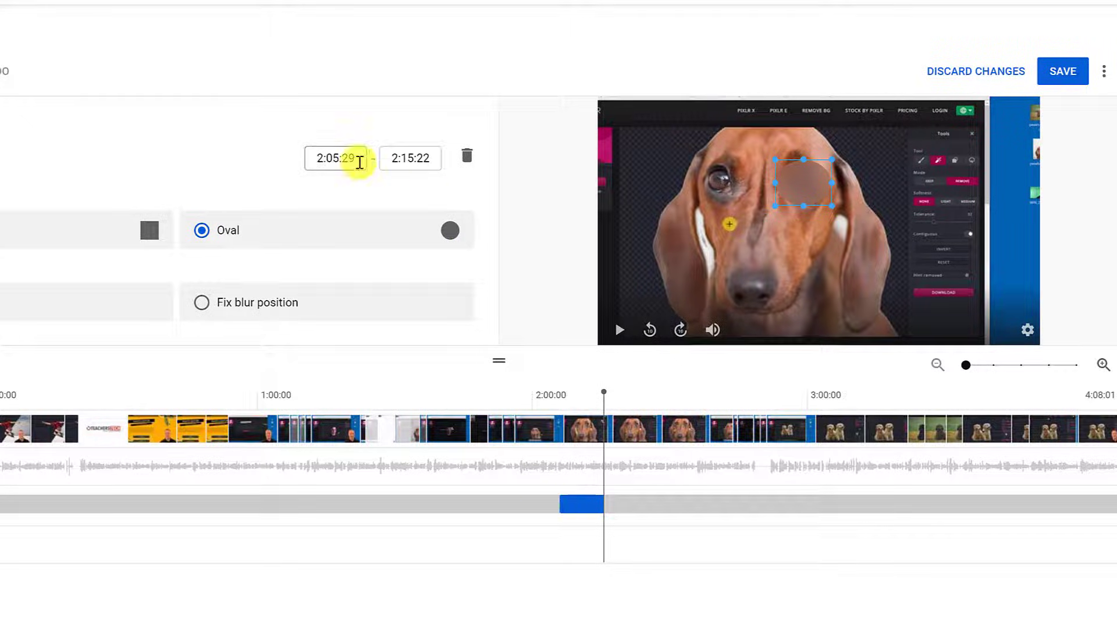
{"action": "left_click_drag", "start_coordinate": [604, 395], "coordinate": [583, 396]}
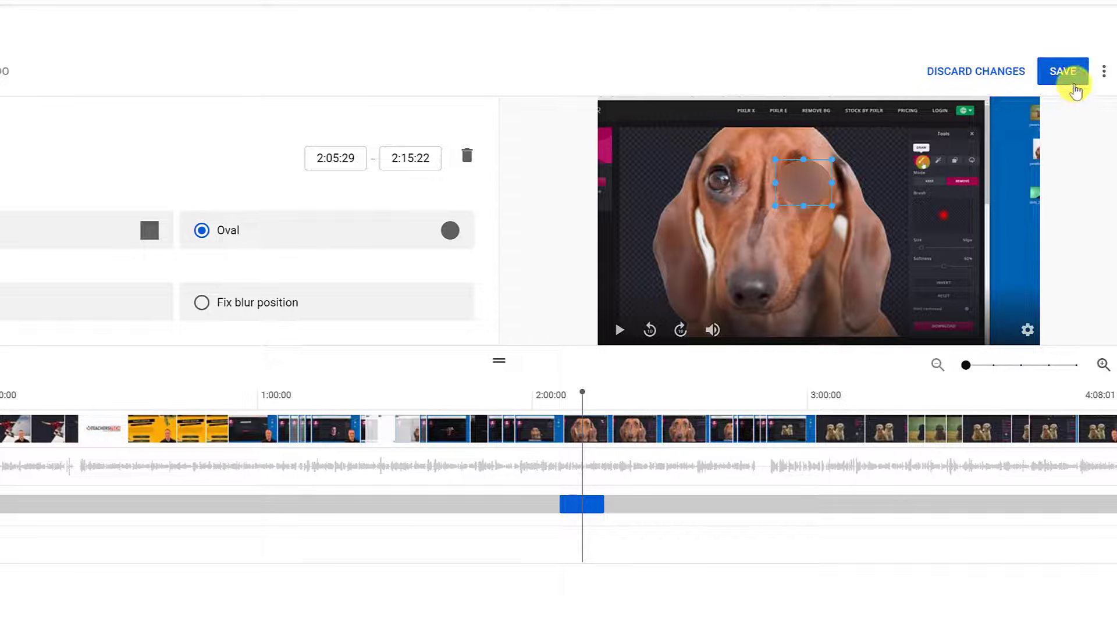
{"action": "left_click", "coordinate": [1103, 73]}
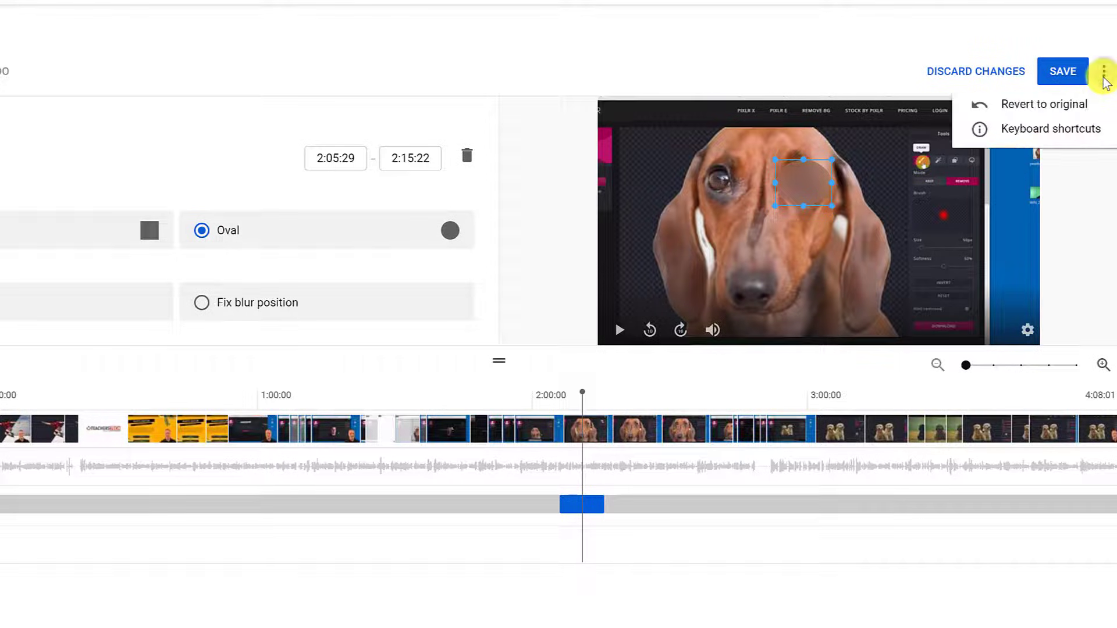
{"action": "left_click", "coordinate": [1076, 259]}
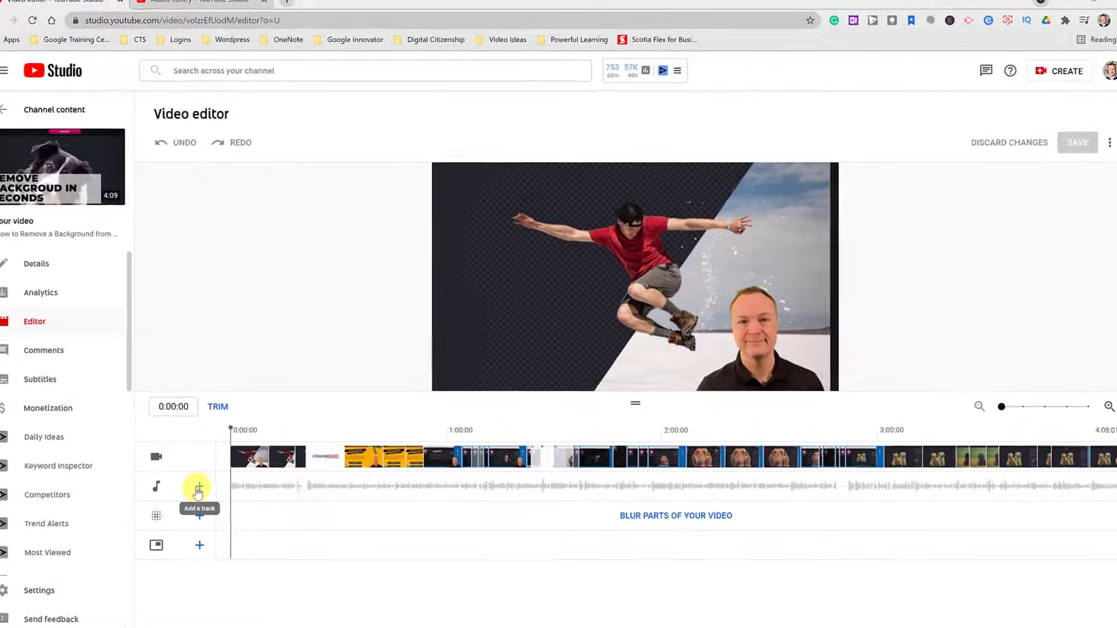
Start adding an audio track, check the starred tracks, and browse the free music in the full Audio library.
{"action": "left_click", "coordinate": [114, 534]}
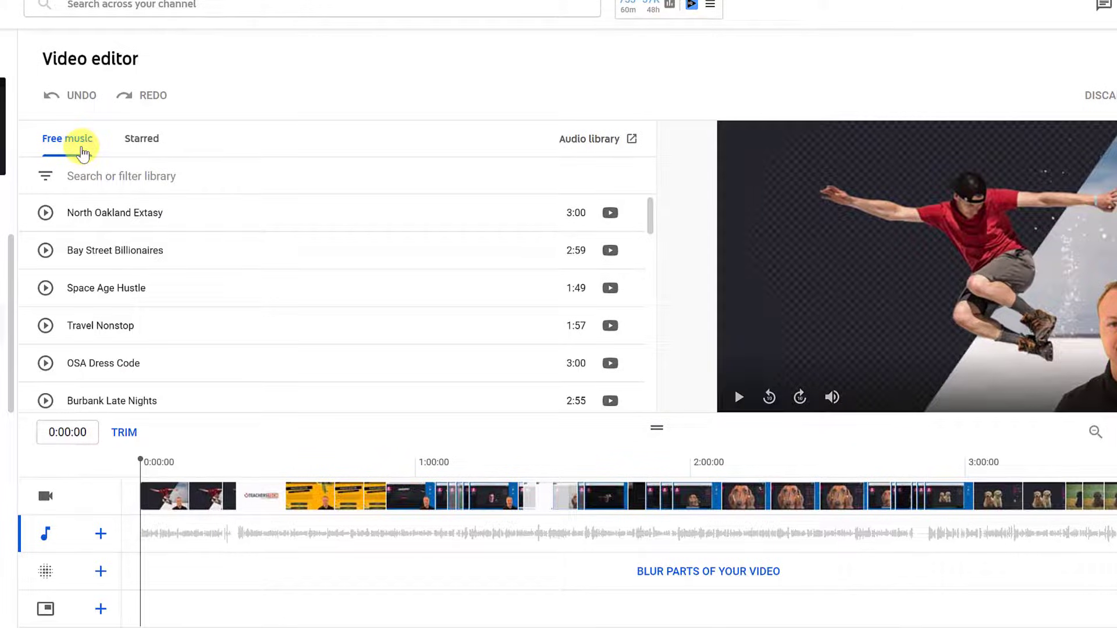
{"action": "left_click", "coordinate": [140, 148]}
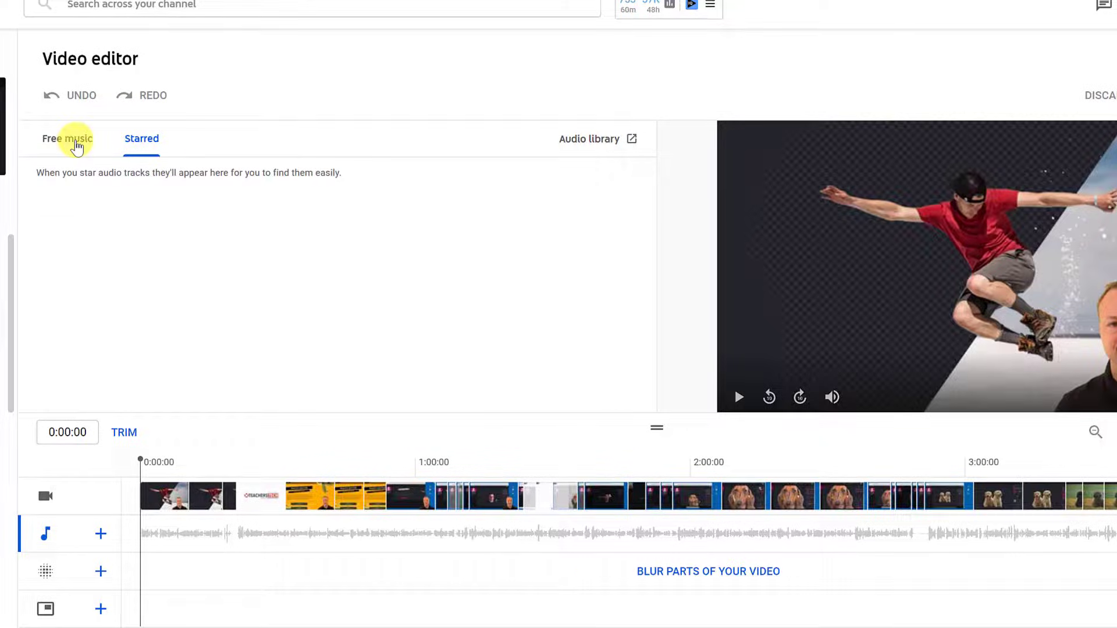
{"action": "left_click", "coordinate": [584, 140]}
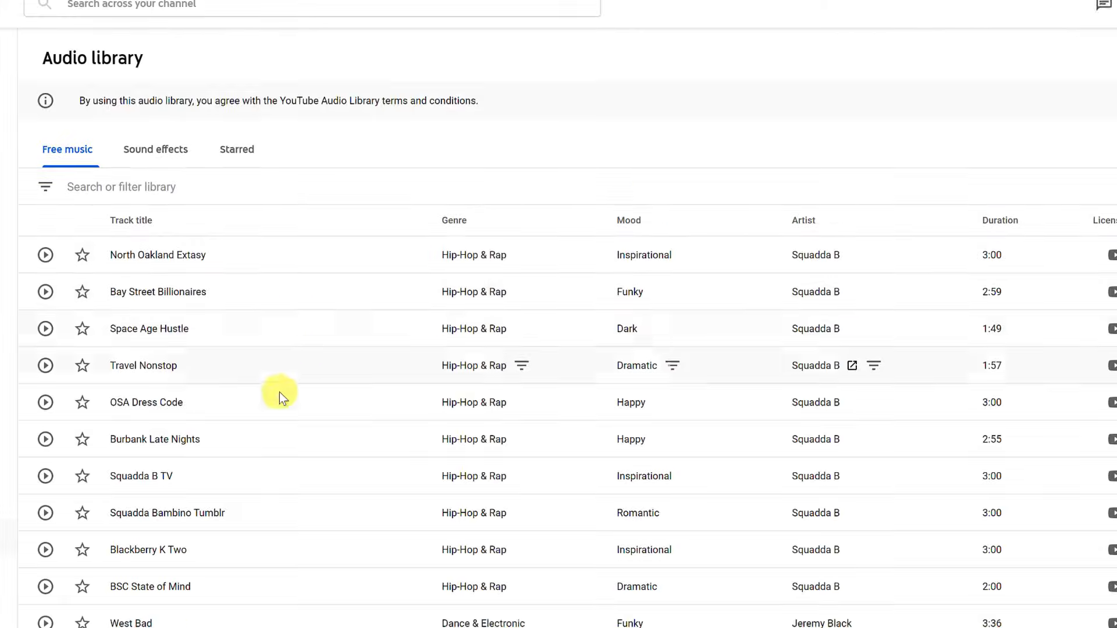
{"action": "scroll", "coordinate": [288, 526], "scroll_direction": "down", "scroll_amount": 4}
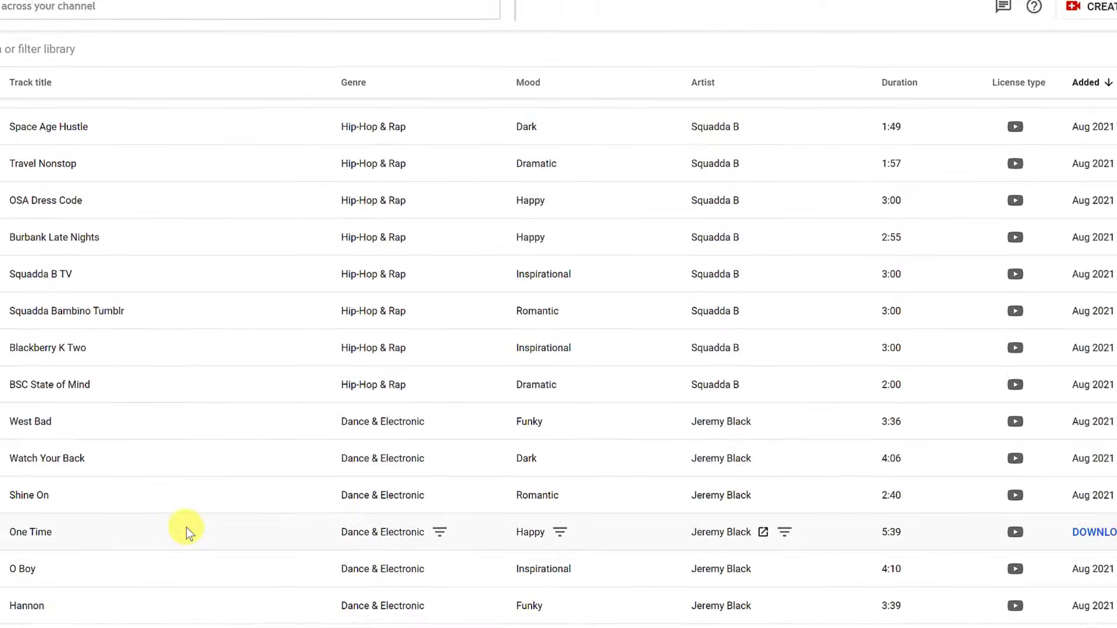
{"action": "scroll", "coordinate": [175, 244], "scroll_direction": "up", "scroll_amount": 1}
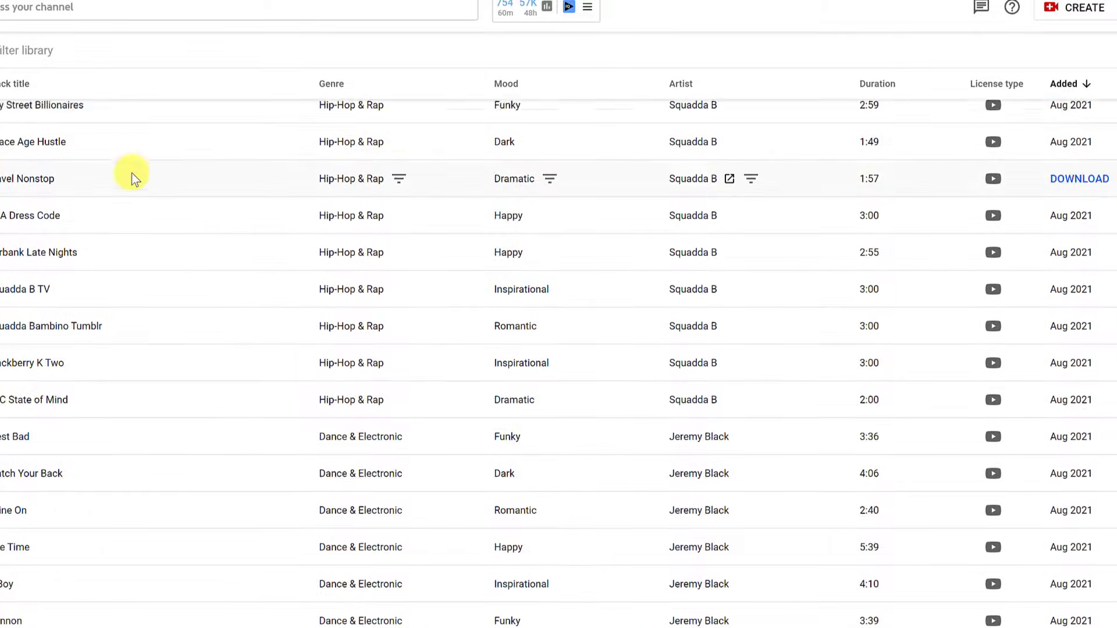
{"action": "scroll", "coordinate": [131, 173], "scroll_direction": "up", "scroll_amount": 3}
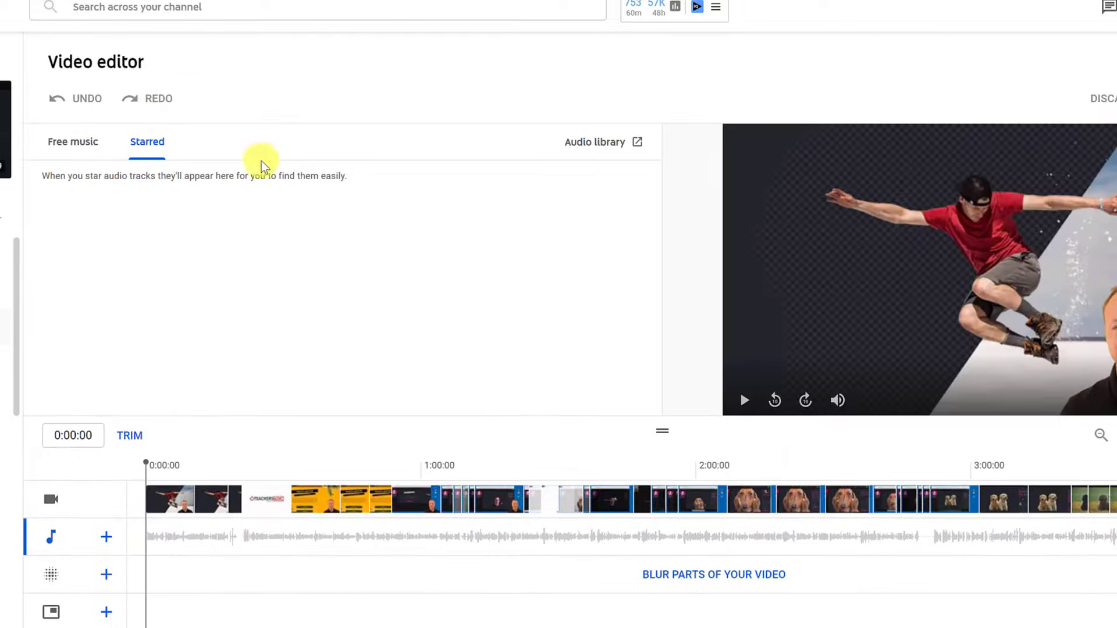
Add the free music track Space Age Hustle to the video and play the opening seconds to hear it.
{"action": "left_click", "coordinate": [79, 142]}
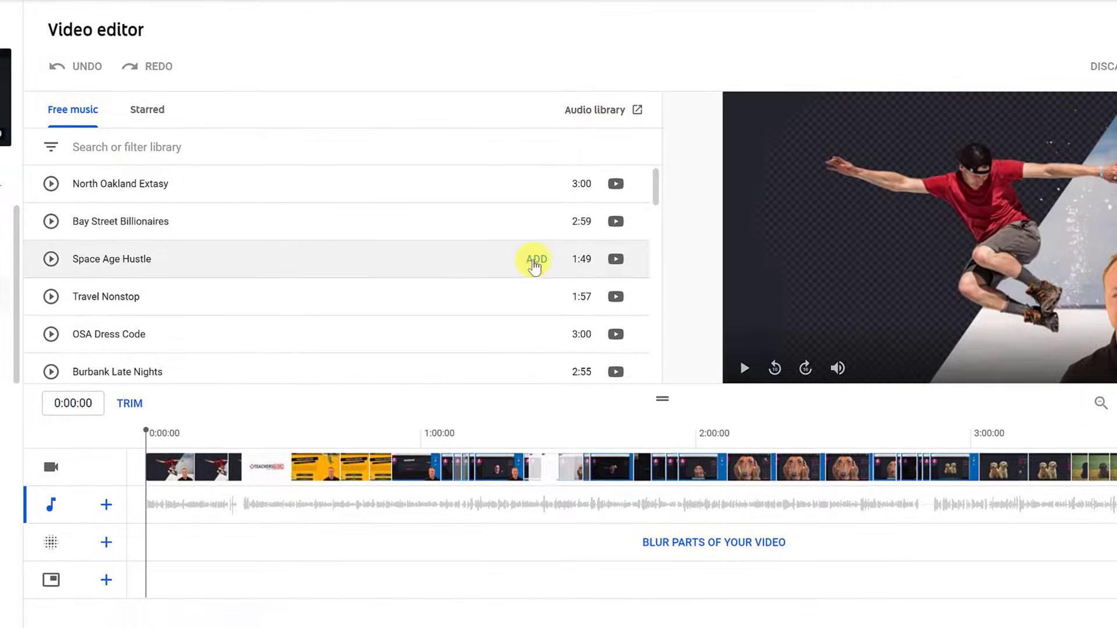
{"action": "left_click", "coordinate": [532, 271]}
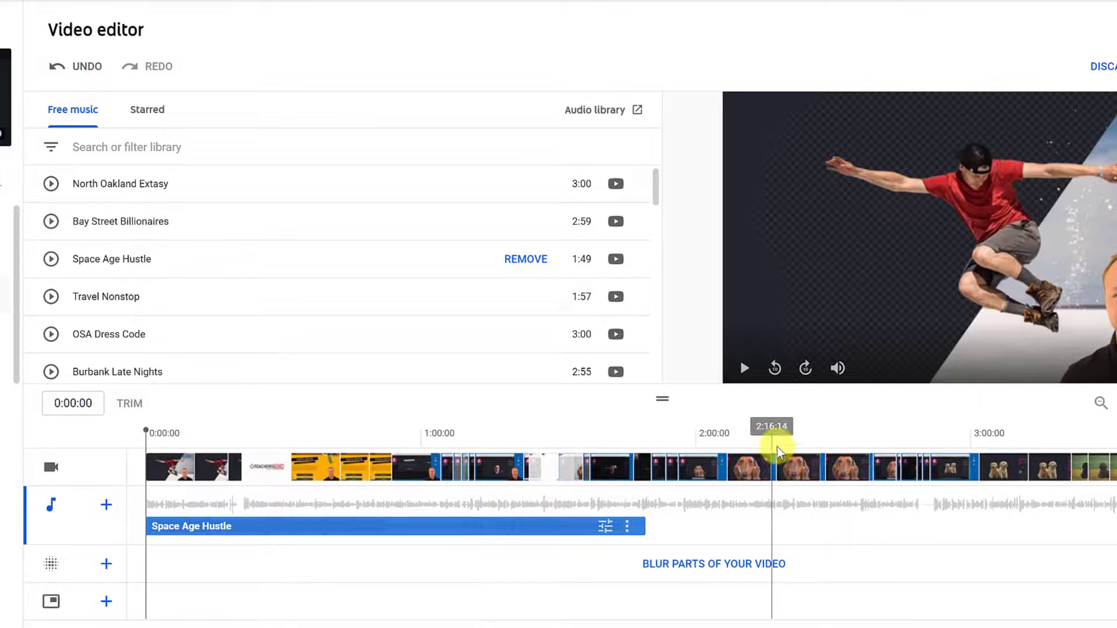
{"action": "left_click", "coordinate": [744, 372]}
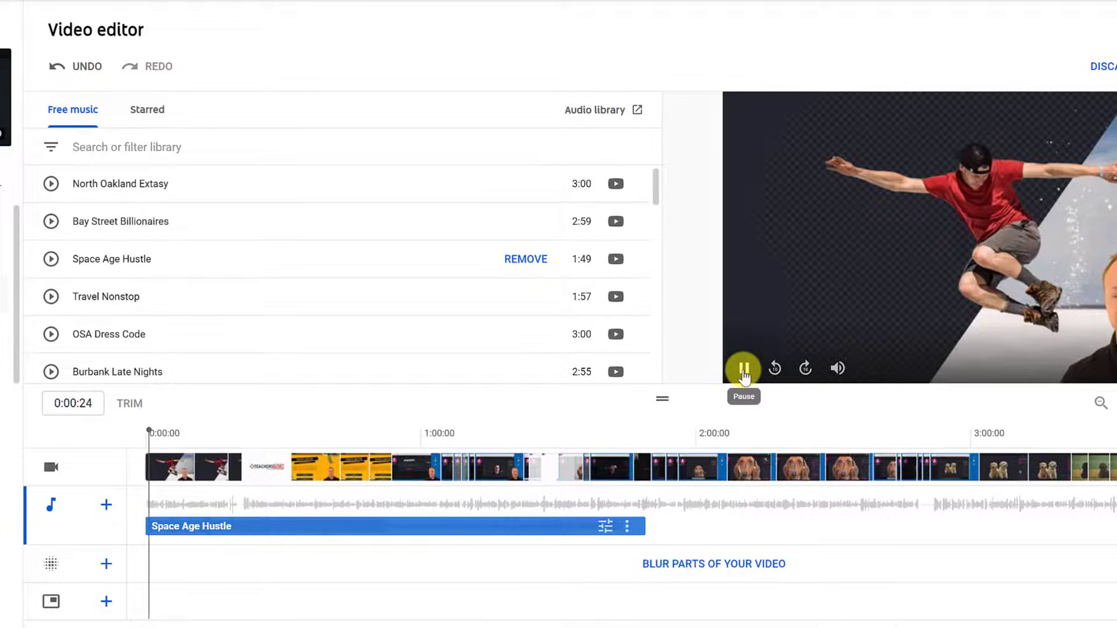
{"action": "left_click", "coordinate": [744, 372]}
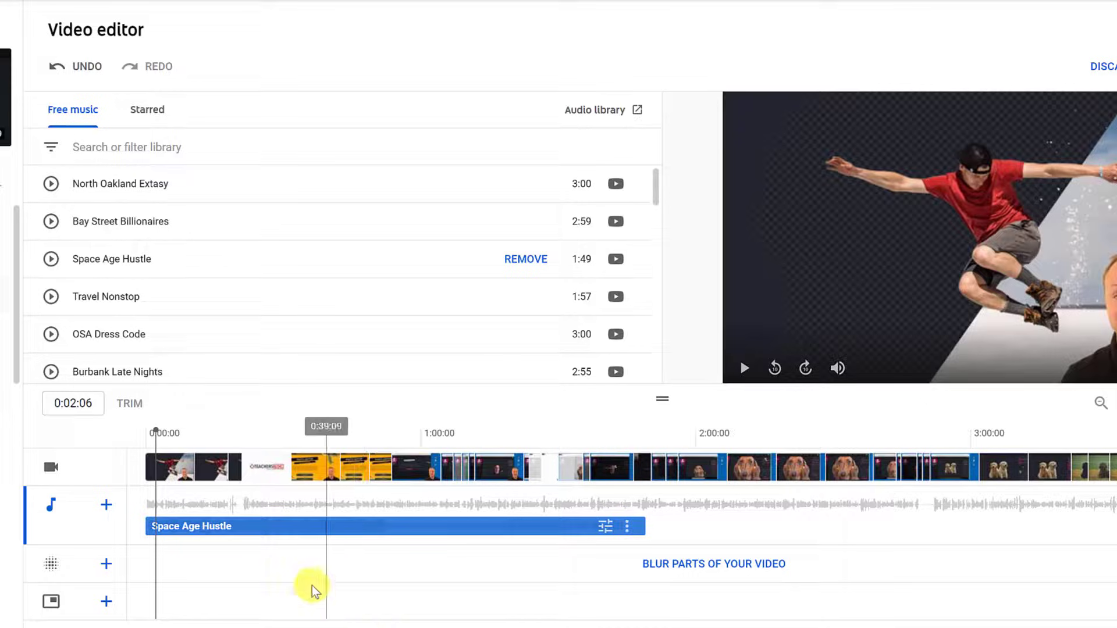
Lower the mix level of Space Age Hustle slightly and play a few seconds to check the balance.
{"action": "left_click", "coordinate": [607, 529]}
{"action": "mouse_move", "coordinate": [631, 501]}
{"action": "left_mouse_down"}
{"action": "mouse_move", "coordinate": [668, 498]}
{"action": "mouse_move", "coordinate": [610, 503]}
{"action": "left_mouse_up"}
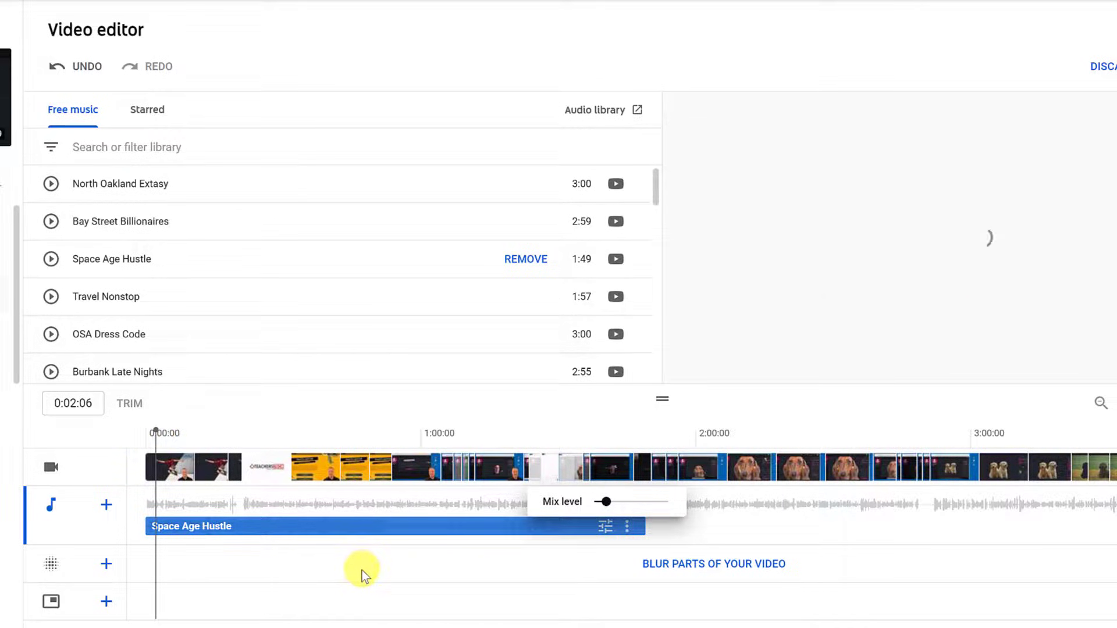
{"action": "left_click", "coordinate": [742, 367]}
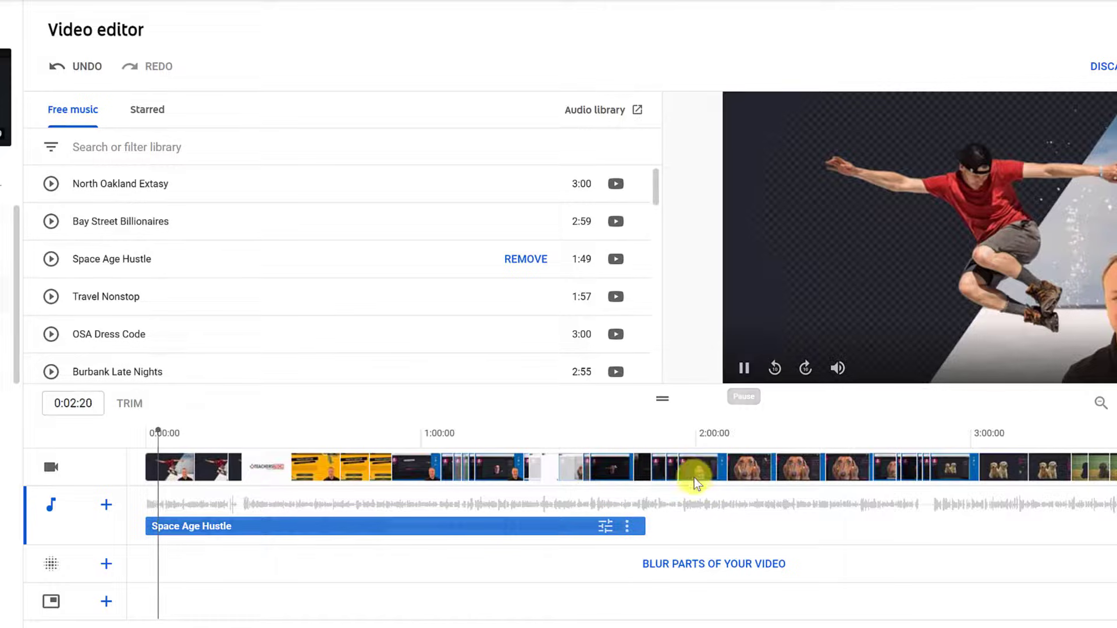
{"action": "left_click", "coordinate": [744, 368]}
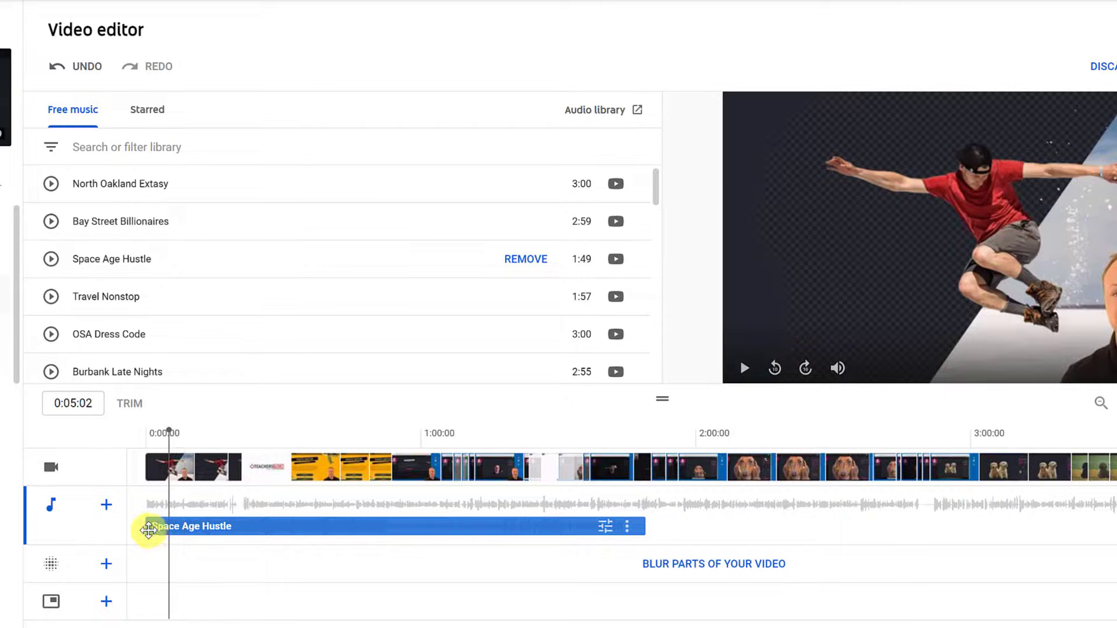
Trim Space Age Hustle at both ends to about 0:13–1:26, and move the shortened clip to start at about 1:50.
{"action": "left_click_drag", "start_coordinate": [147, 530], "coordinate": [208, 526]}
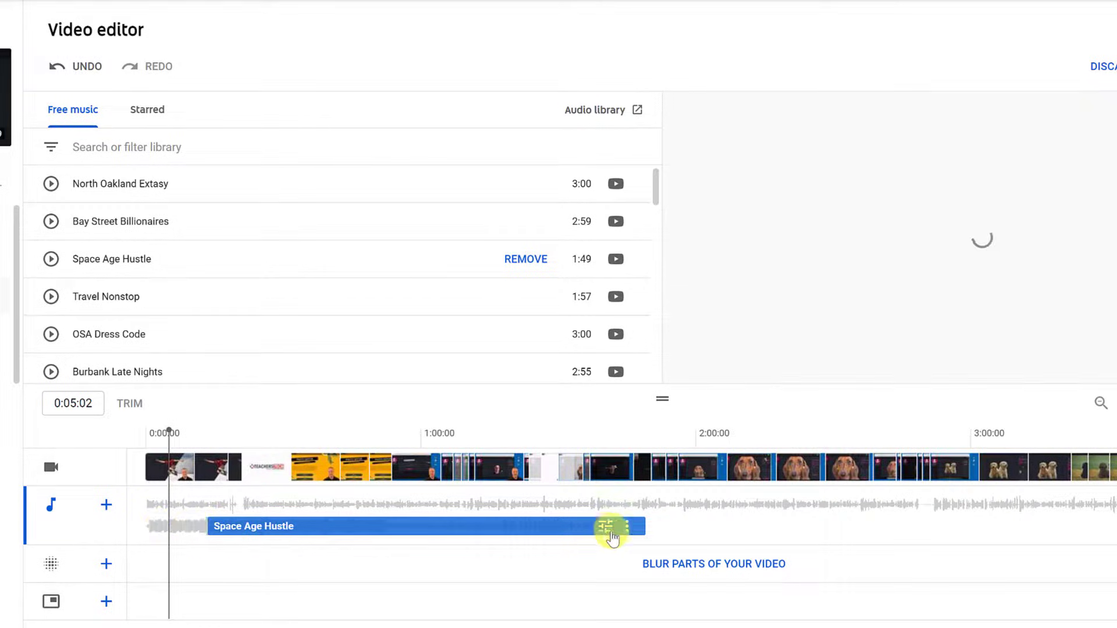
{"action": "left_click_drag", "start_coordinate": [639, 529], "coordinate": [541, 526]}
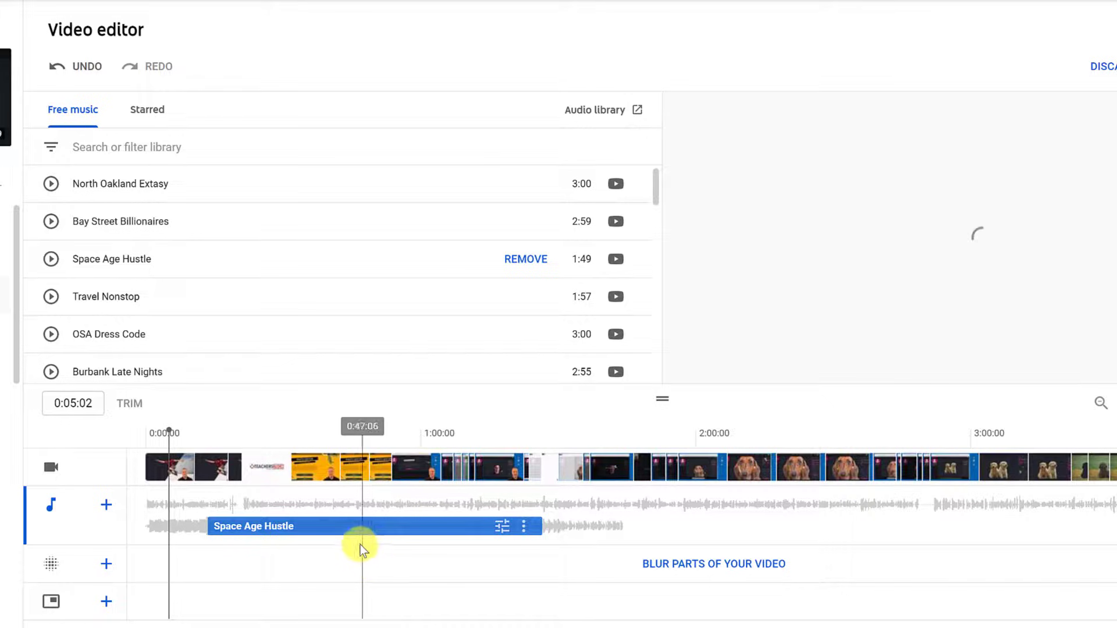
{"action": "mouse_move", "coordinate": [326, 527]}
{"action": "left_mouse_down"}
{"action": "mouse_move", "coordinate": [546, 531]}
{"action": "mouse_move", "coordinate": [773, 559]}
{"action": "left_mouse_up"}
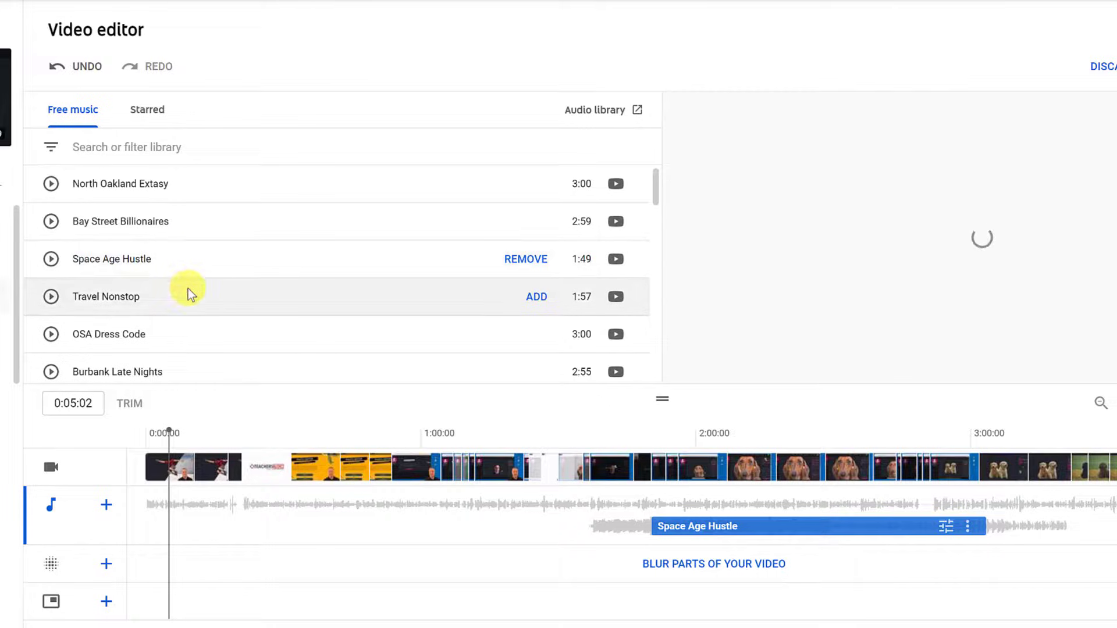
Add the free music track Squadda Bambino Tumblr and shift it to start at about 0:09.
{"action": "scroll", "coordinate": [187, 291], "scroll_direction": "down", "scroll_amount": 2}
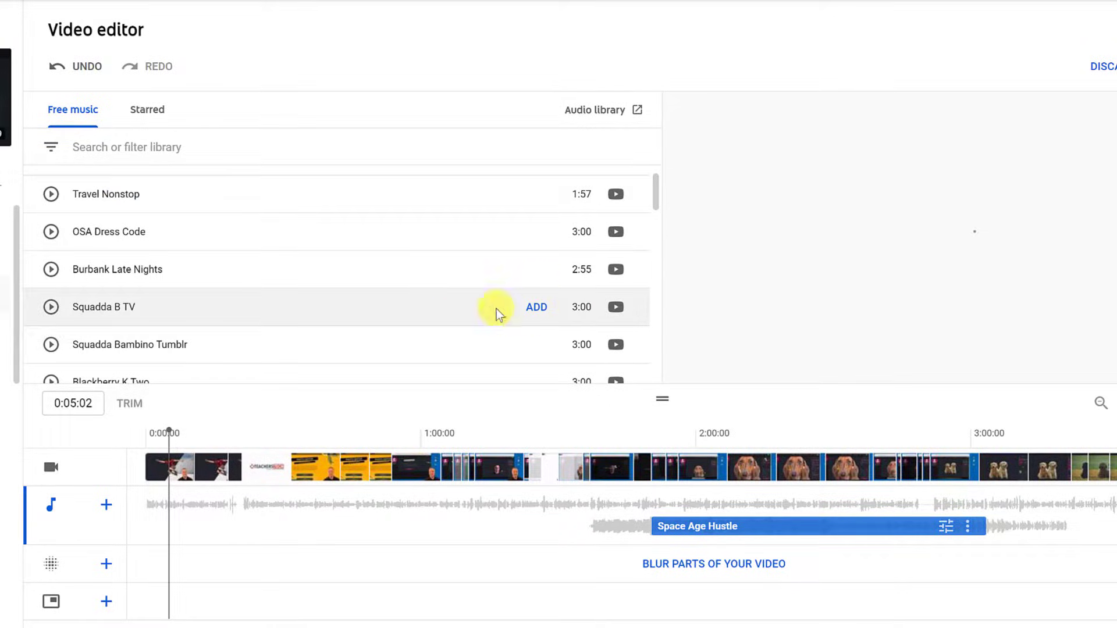
{"action": "left_click", "coordinate": [537, 349]}
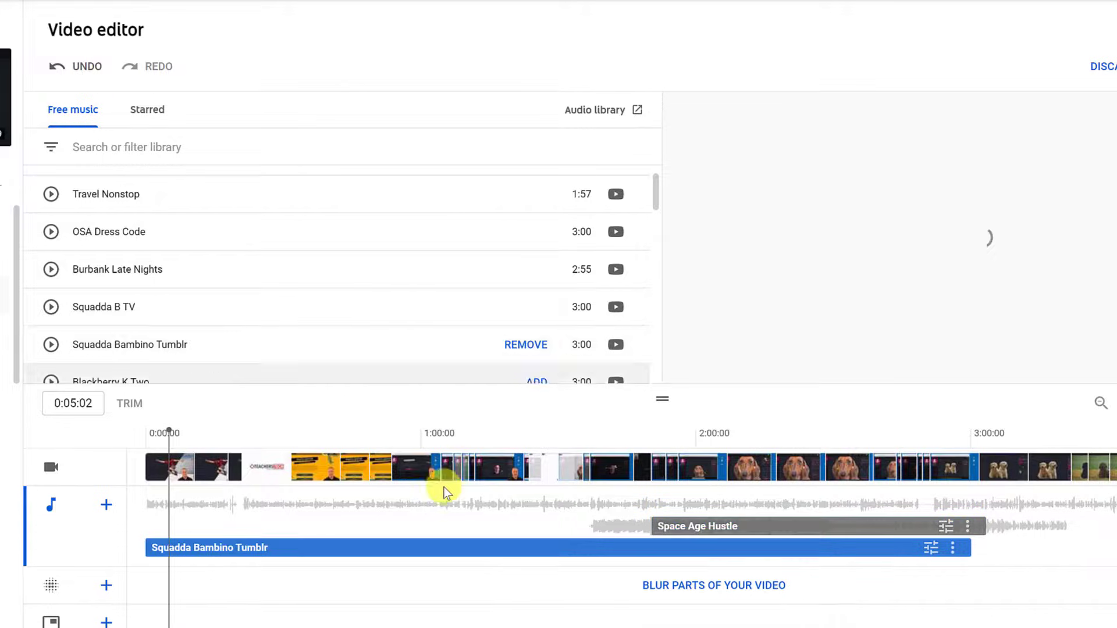
{"action": "mouse_move", "coordinate": [457, 547]}
{"action": "left_mouse_down"}
{"action": "mouse_move", "coordinate": [698, 540]}
{"action": "mouse_move", "coordinate": [438, 555]}
{"action": "left_mouse_up"}
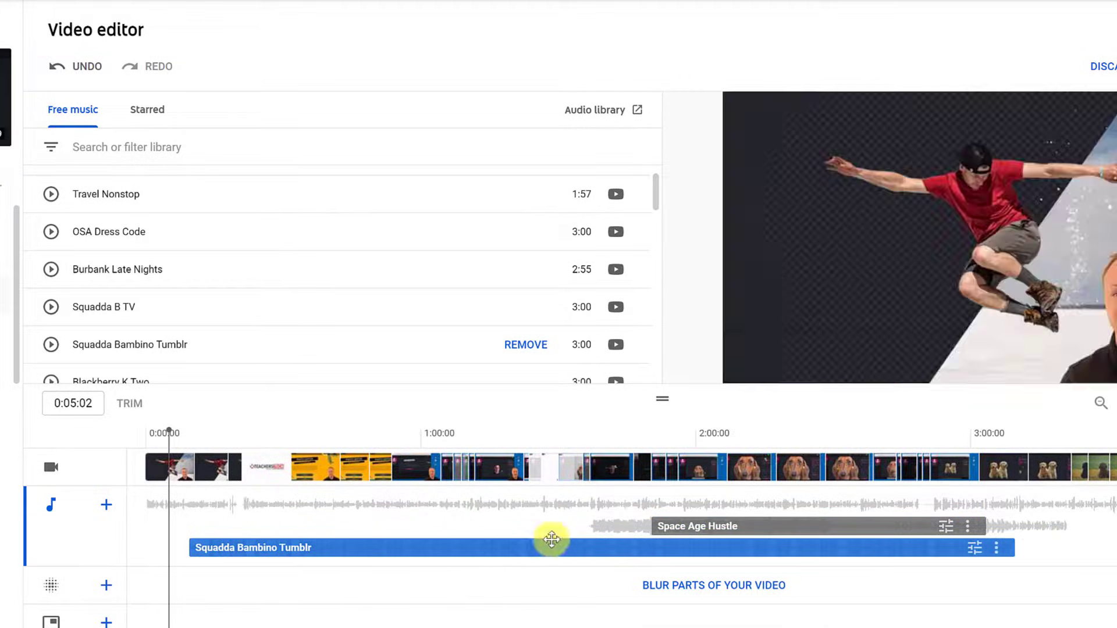
Check the mix level and track options of Squadda Bambino Tumblr, and remove that track from the video.
{"action": "left_click", "coordinate": [976, 549]}
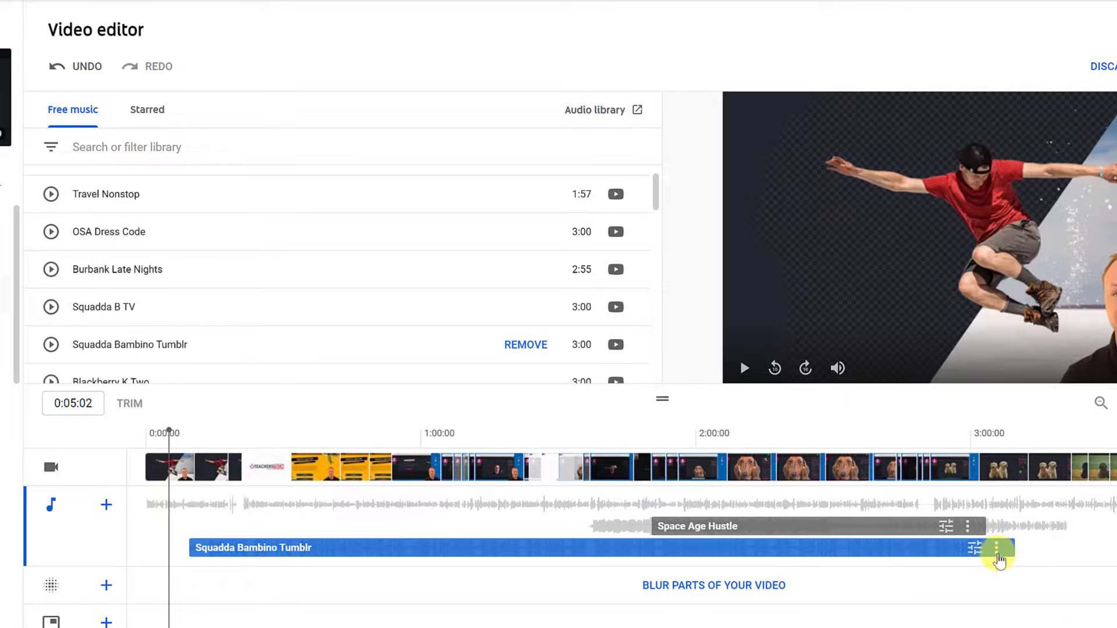
{"action": "left_click", "coordinate": [997, 551]}
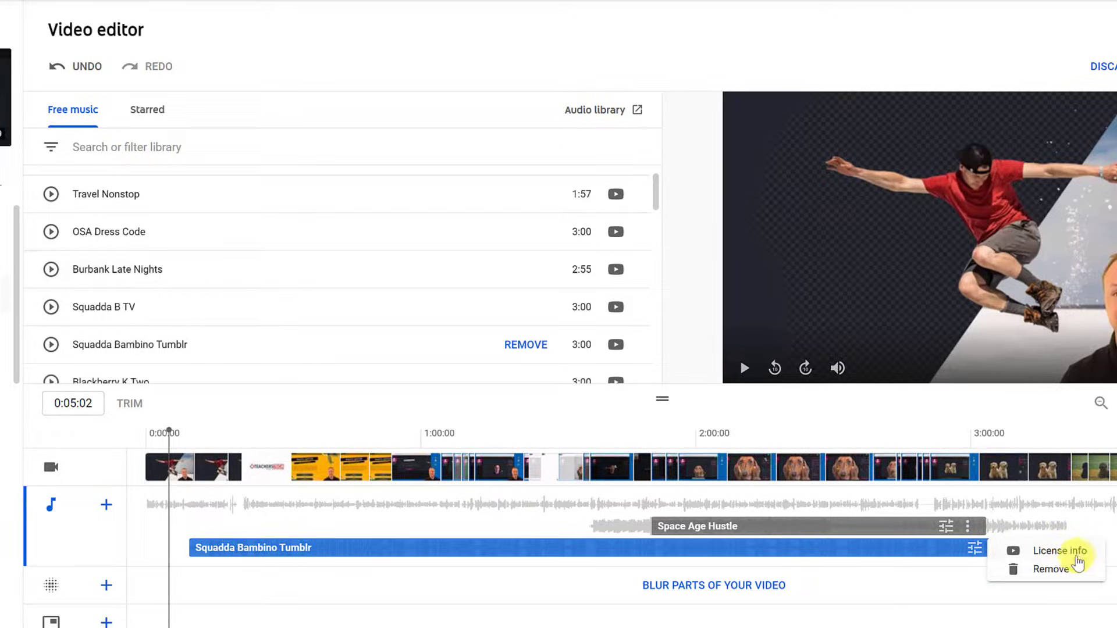
{"action": "left_click", "coordinate": [1069, 571]}
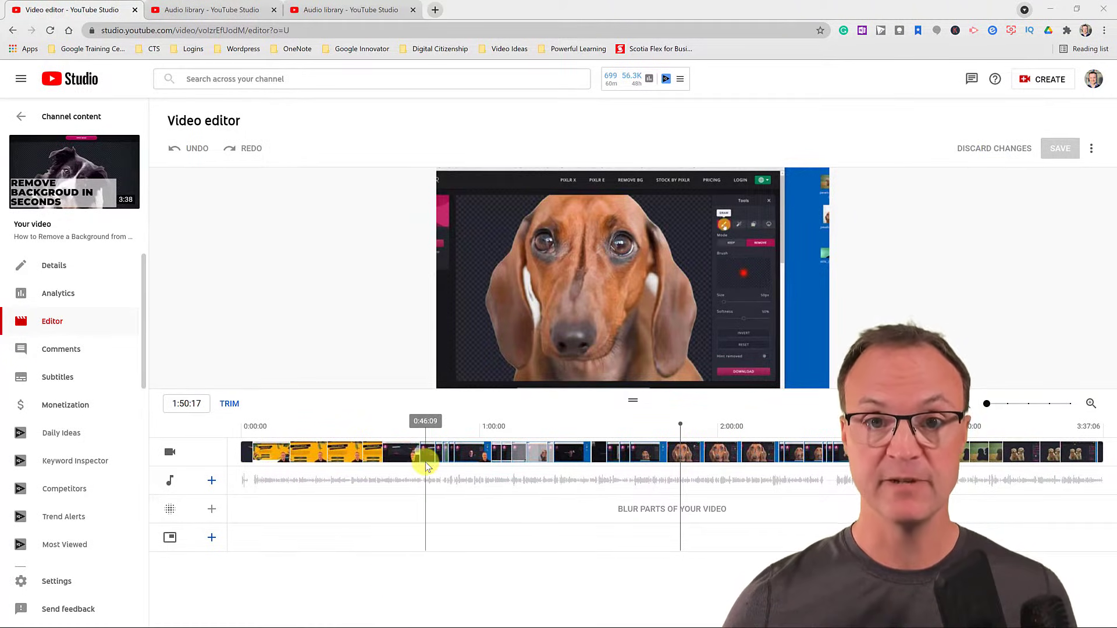
Open the free music list for adding an audio track to the video.
{"action": "mouse_move", "coordinate": [636, 515]}
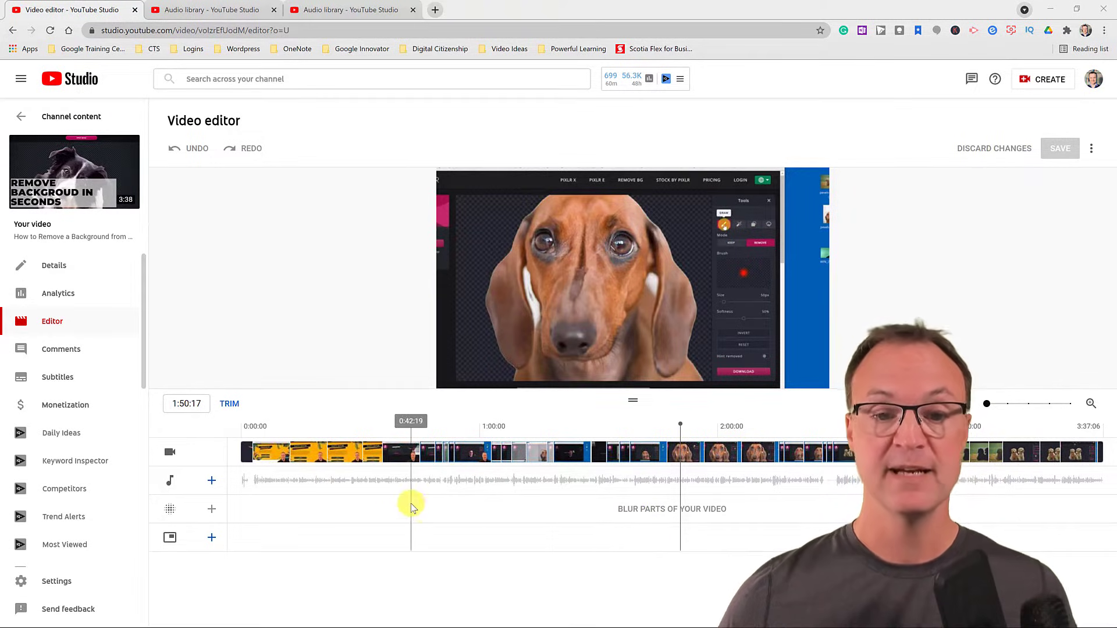
{"action": "left_click", "coordinate": [212, 482]}
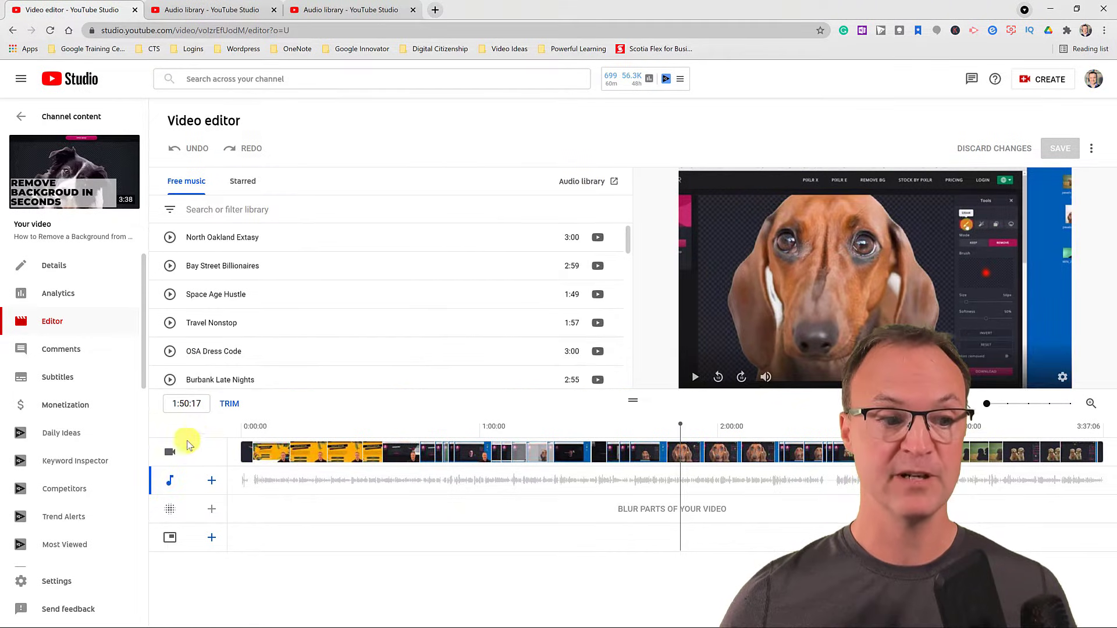